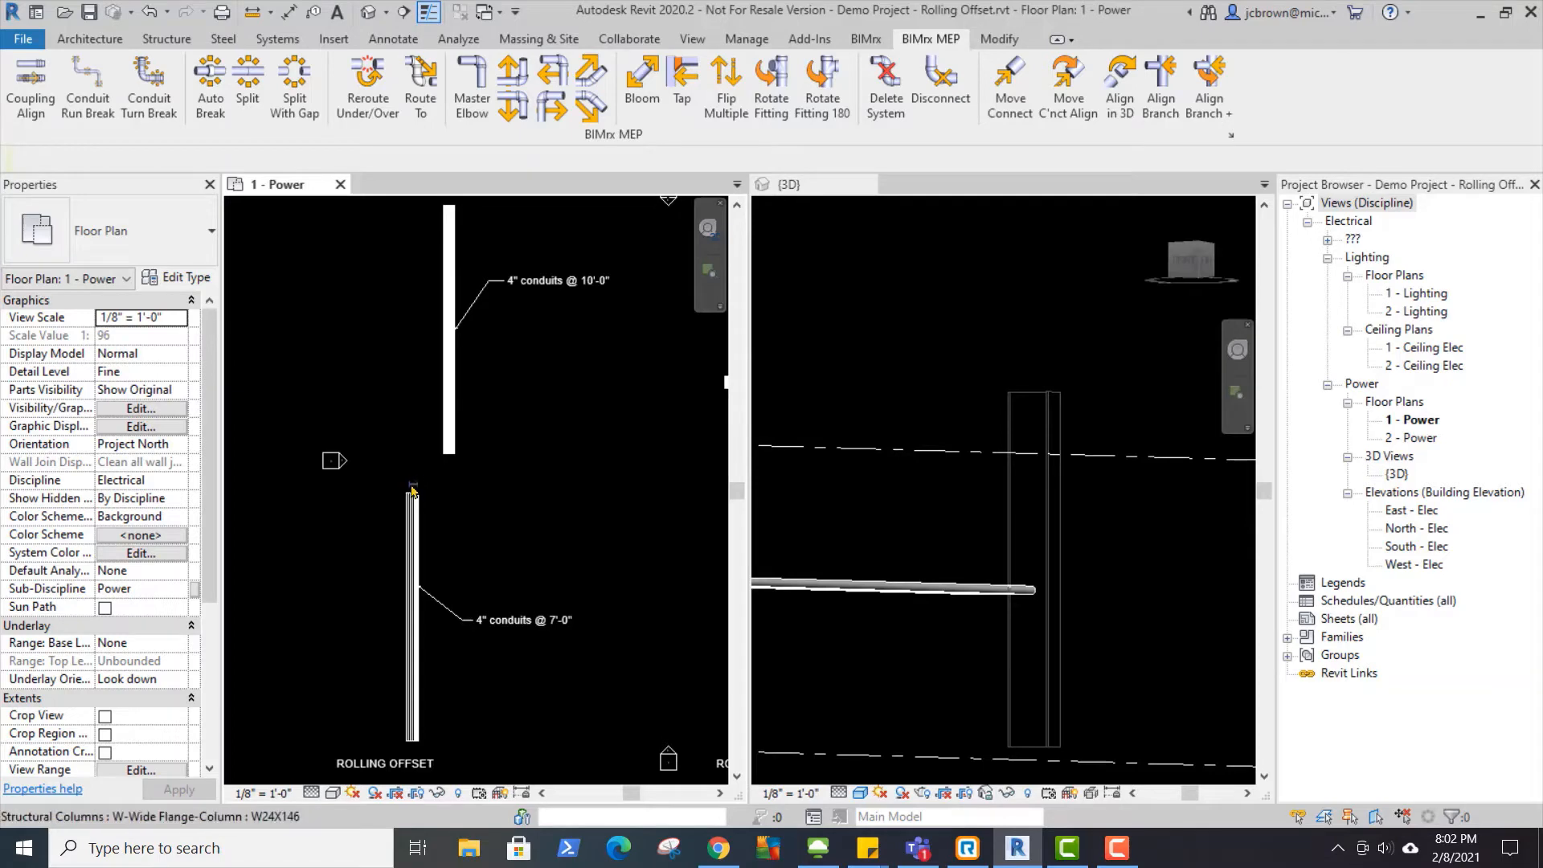
Draw a 4" conduit about 6'-10" long at 45° from the upper end of the outermost conduit nearest the 10'-0" bank, starting from the 7'-0" bank.
{"action": "middle_click_drag", "start_coordinate": [884, 579], "coordinate": [952, 523], "text": "shift"}
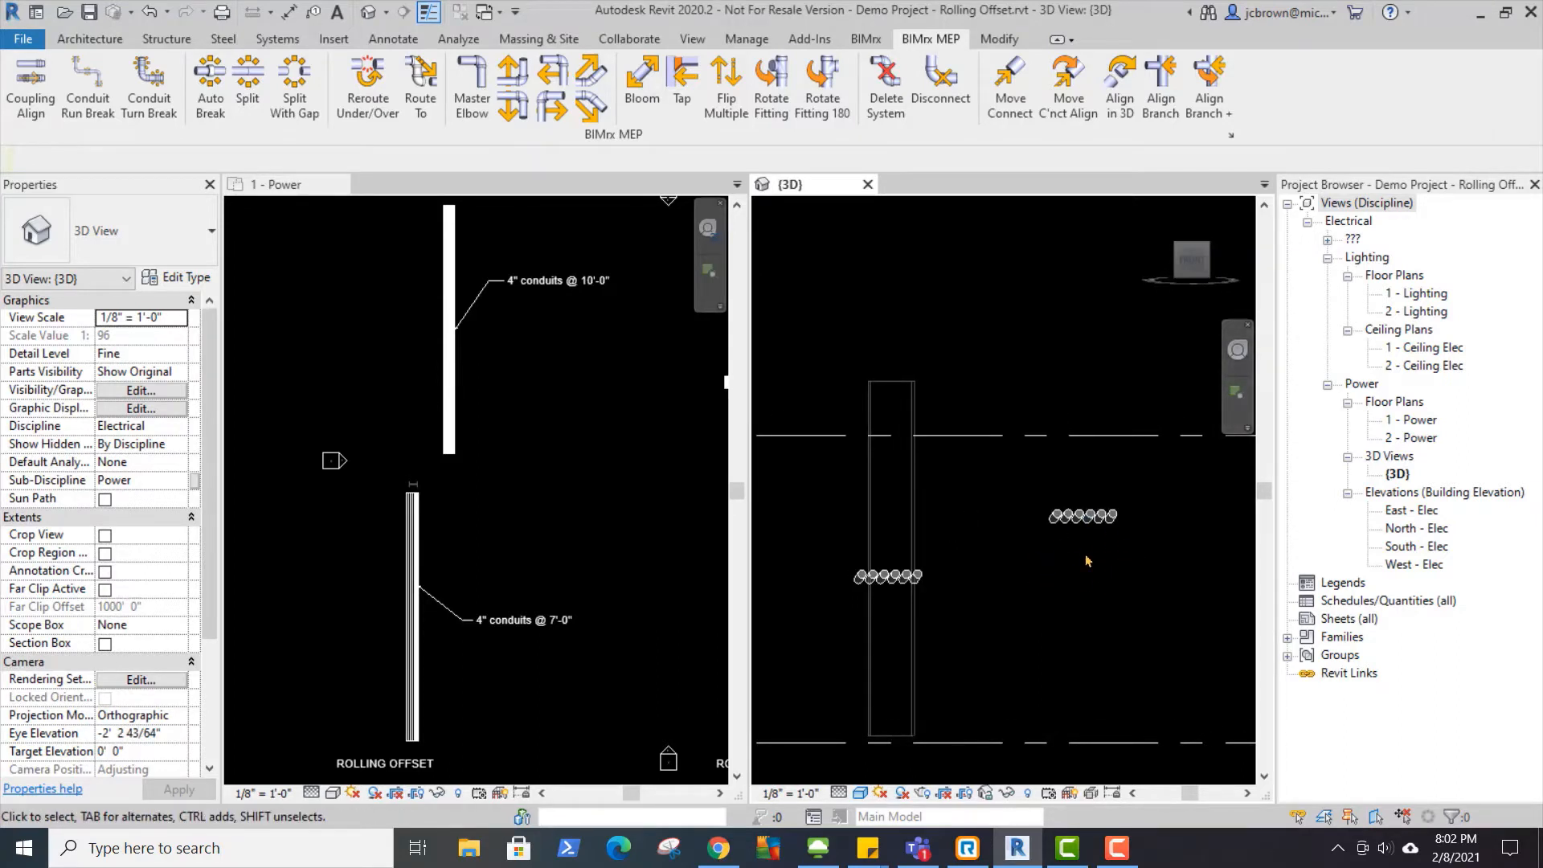
{"action": "middle_click_drag", "start_coordinate": [987, 500], "coordinate": [985, 549], "text": "shift"}
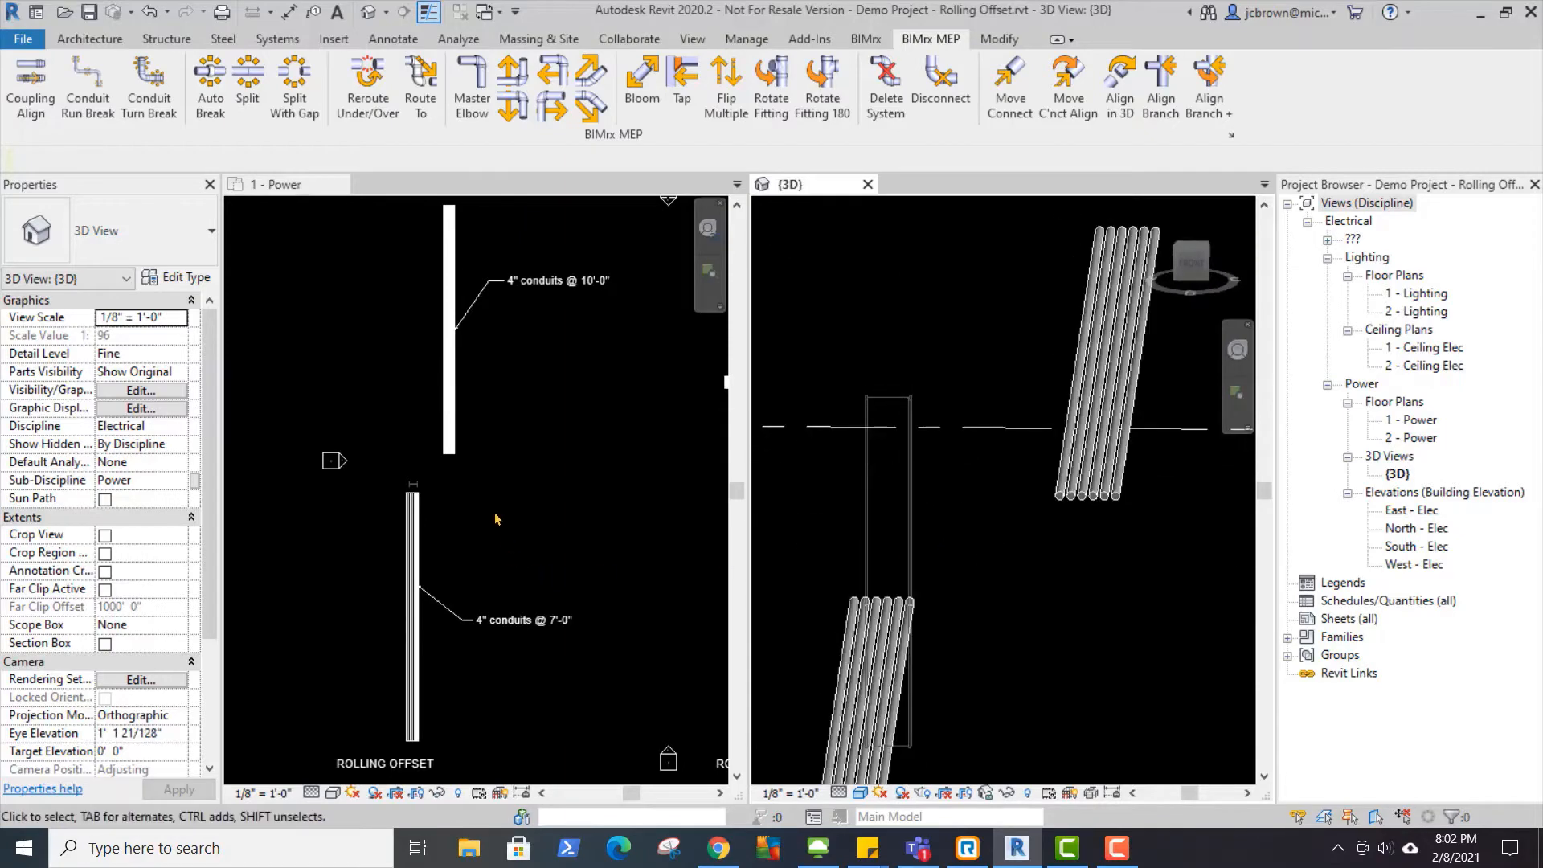
{"action": "left_click", "coordinate": [451, 527]}
{"action": "scroll", "coordinate": [450, 523], "scroll_direction": "up", "scroll_amount": 3}
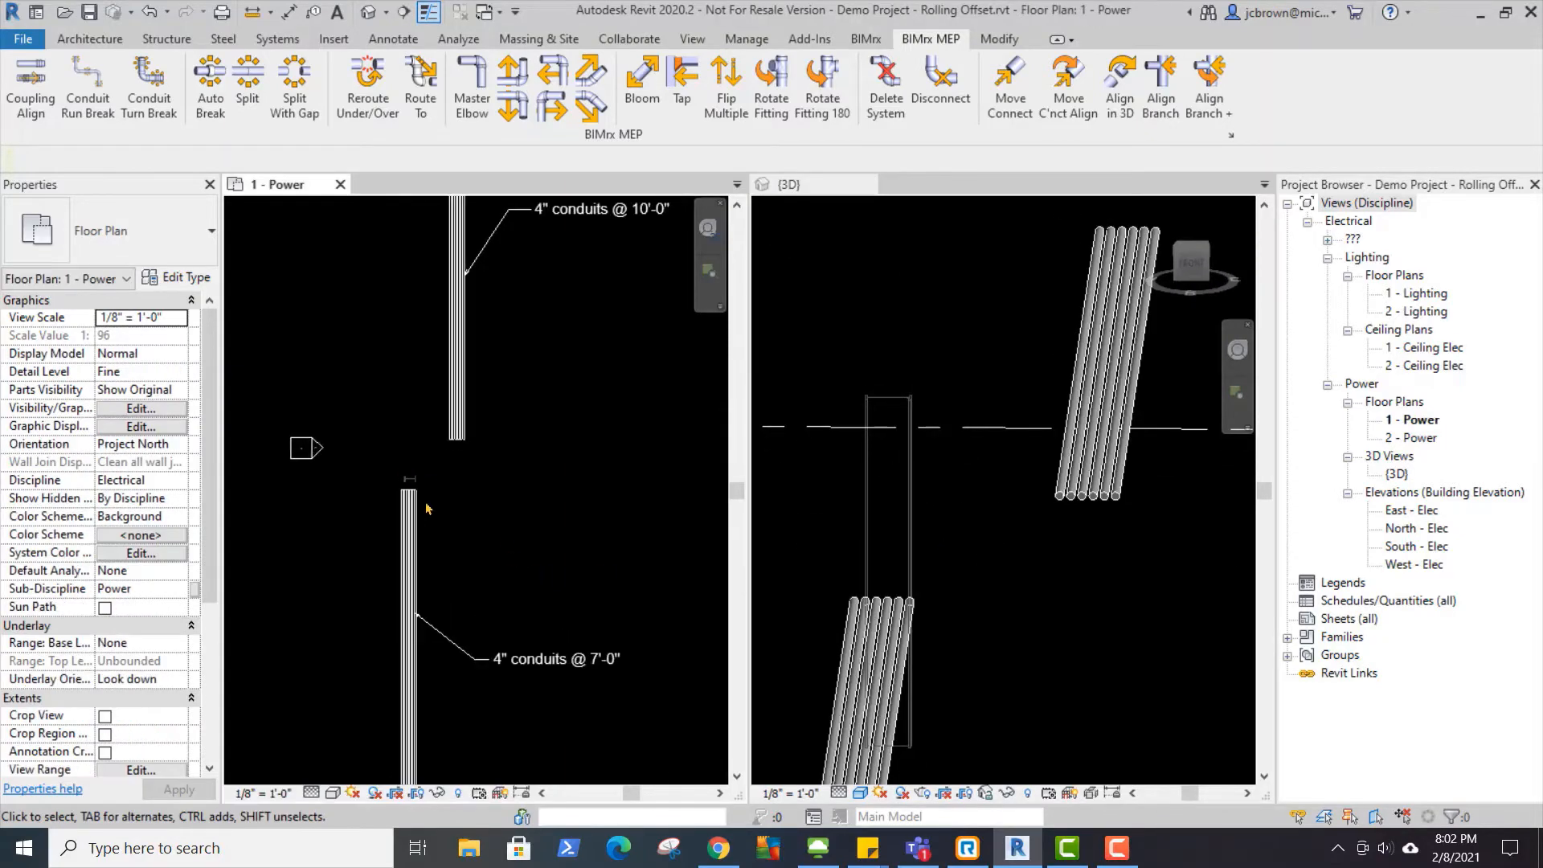
{"action": "scroll", "coordinate": [420, 455], "scroll_direction": "up", "scroll_amount": 4}
{"action": "scroll", "coordinate": [452, 400], "scroll_direction": "down", "scroll_amount": 3}
{"action": "middle_click_drag", "start_coordinate": [461, 406], "coordinate": [452, 426]}
{"action": "scroll", "coordinate": [352, 502], "scroll_direction": "up", "scroll_amount": 4}
{"action": "left_click", "coordinate": [418, 467]}
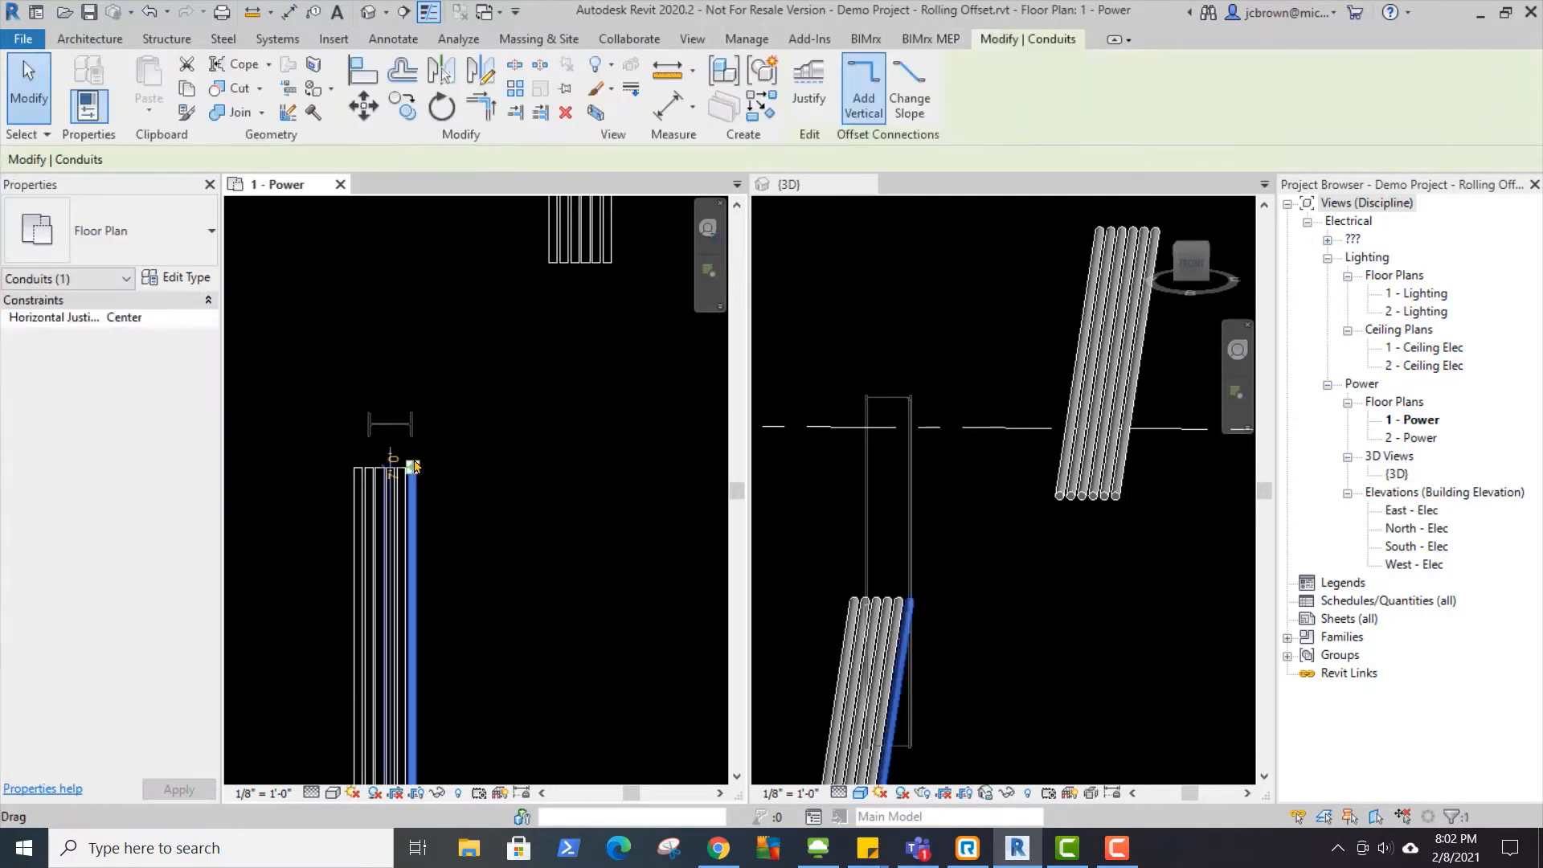
{"action": "right_click", "coordinate": [416, 468]}
{"action": "left_click", "coordinate": [526, 447]}
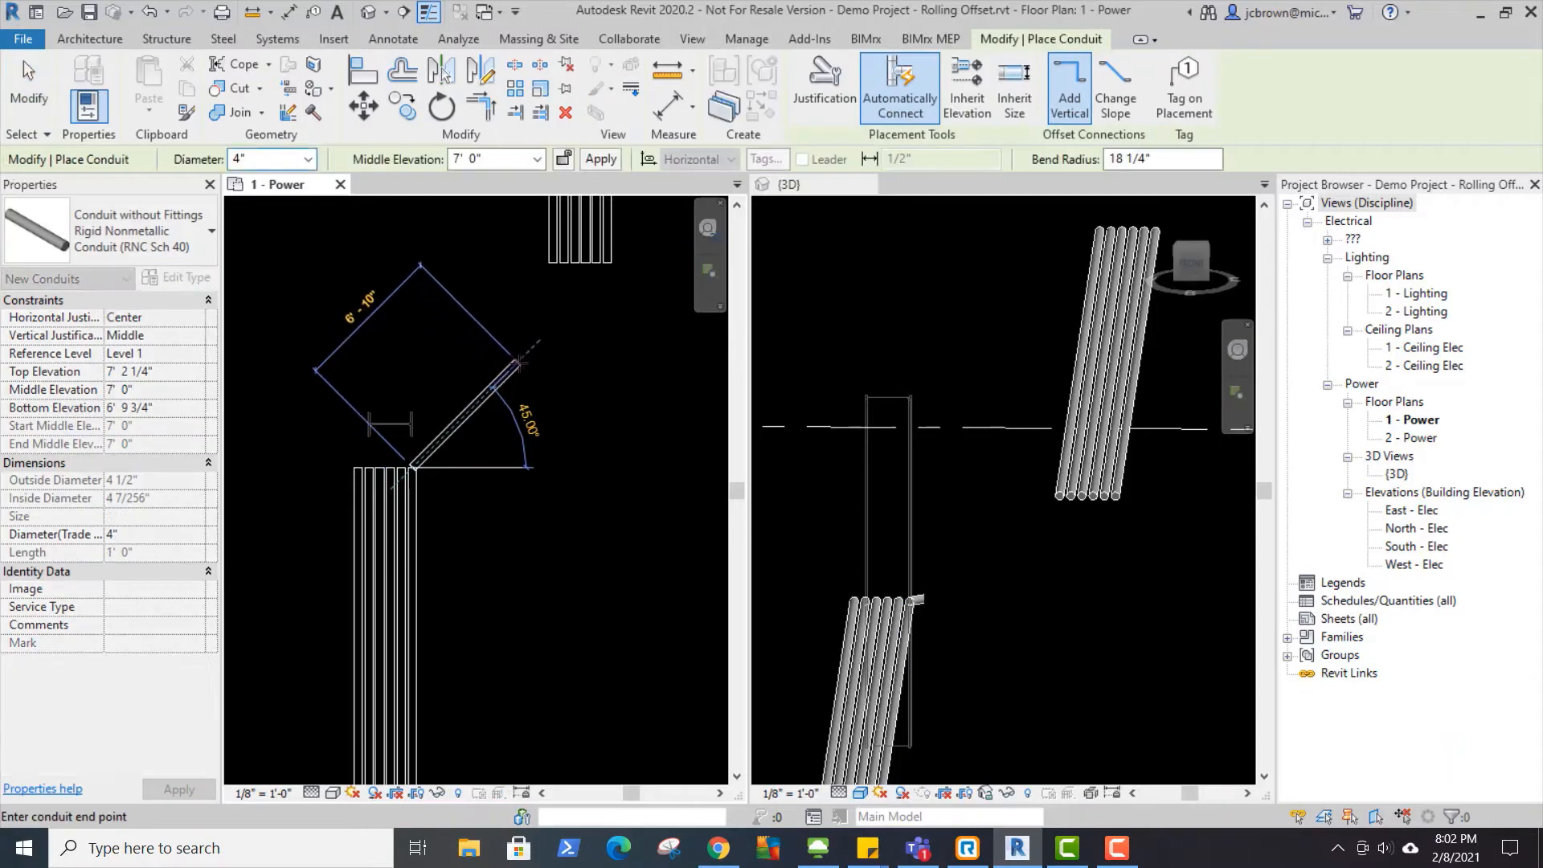
{"action": "left_click", "coordinate": [518, 364]}
{"action": "key", "text": "Escape"}
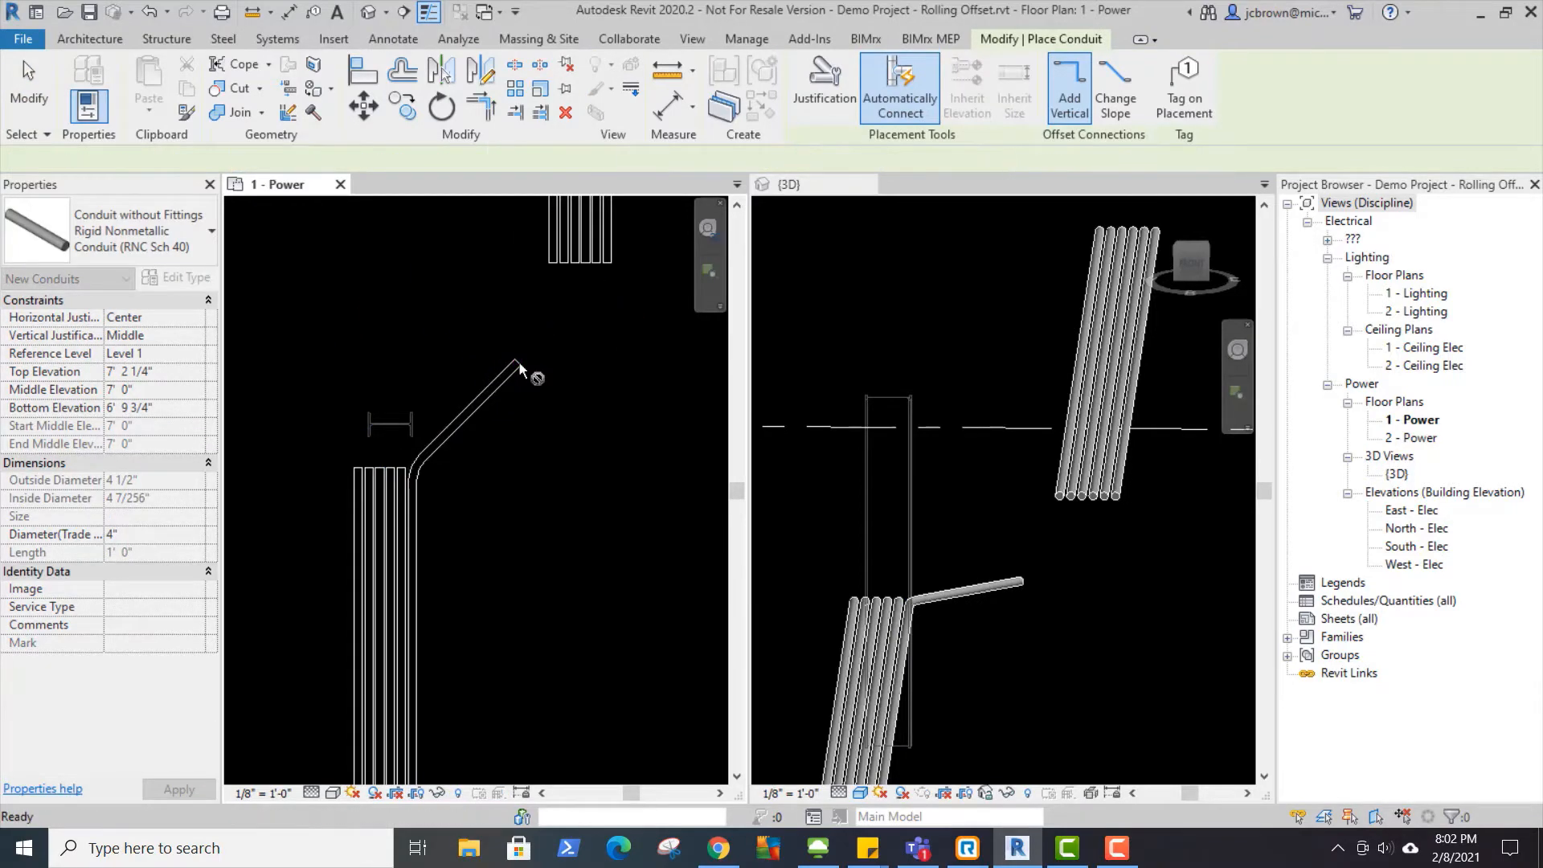
{"action": "key", "text": "Escape"}
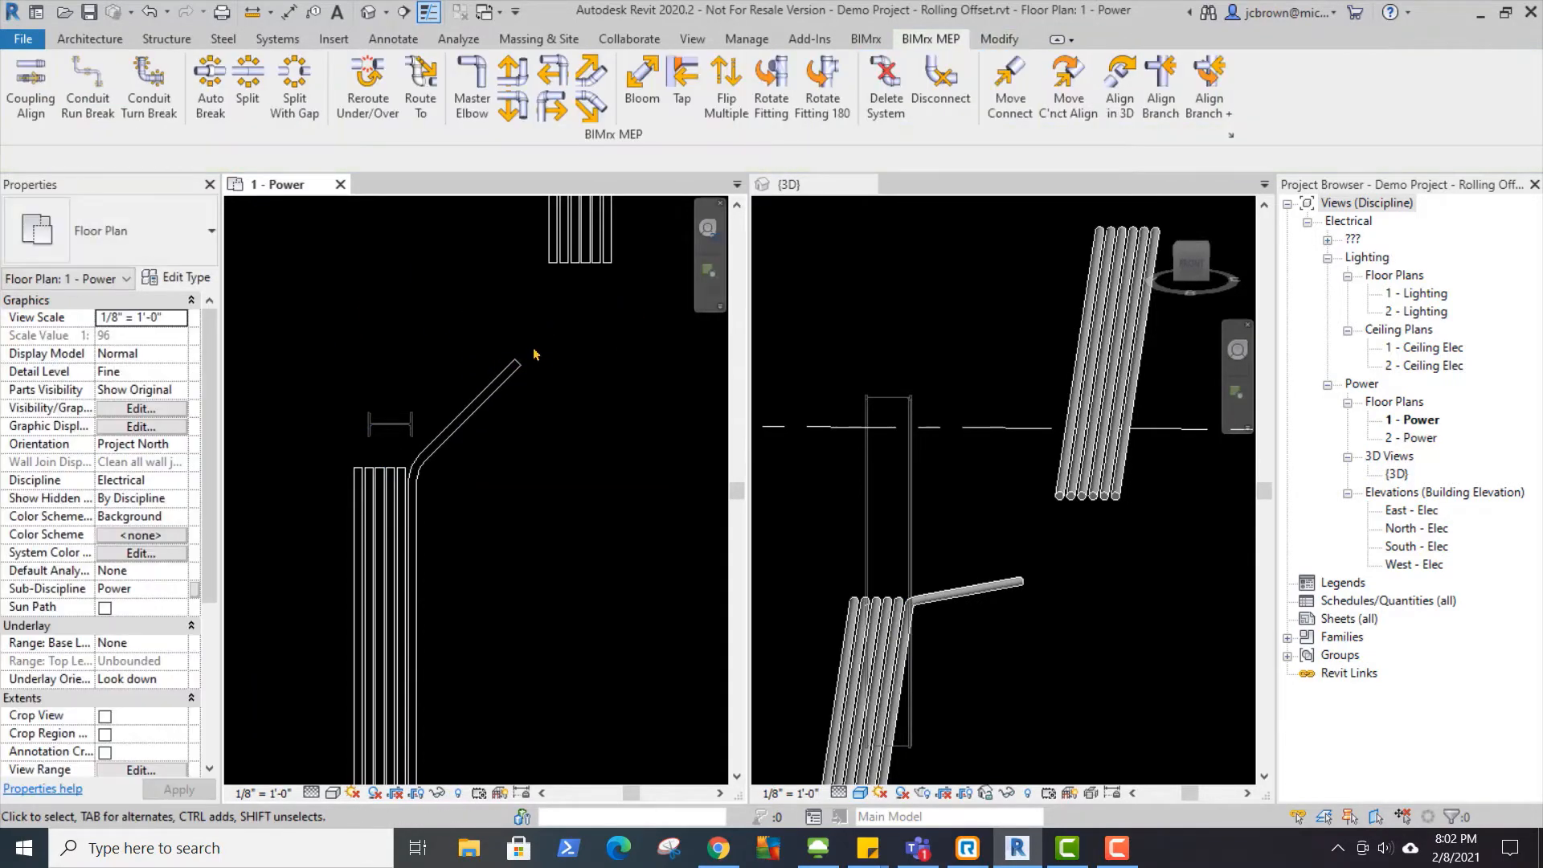
Place a building section across the lower end of the 10'-0" conduit bank, looking toward the new angled conduit and the 7'-0" bank.
{"action": "scroll", "coordinate": [515, 386], "scroll_direction": "down", "scroll_amount": 1}
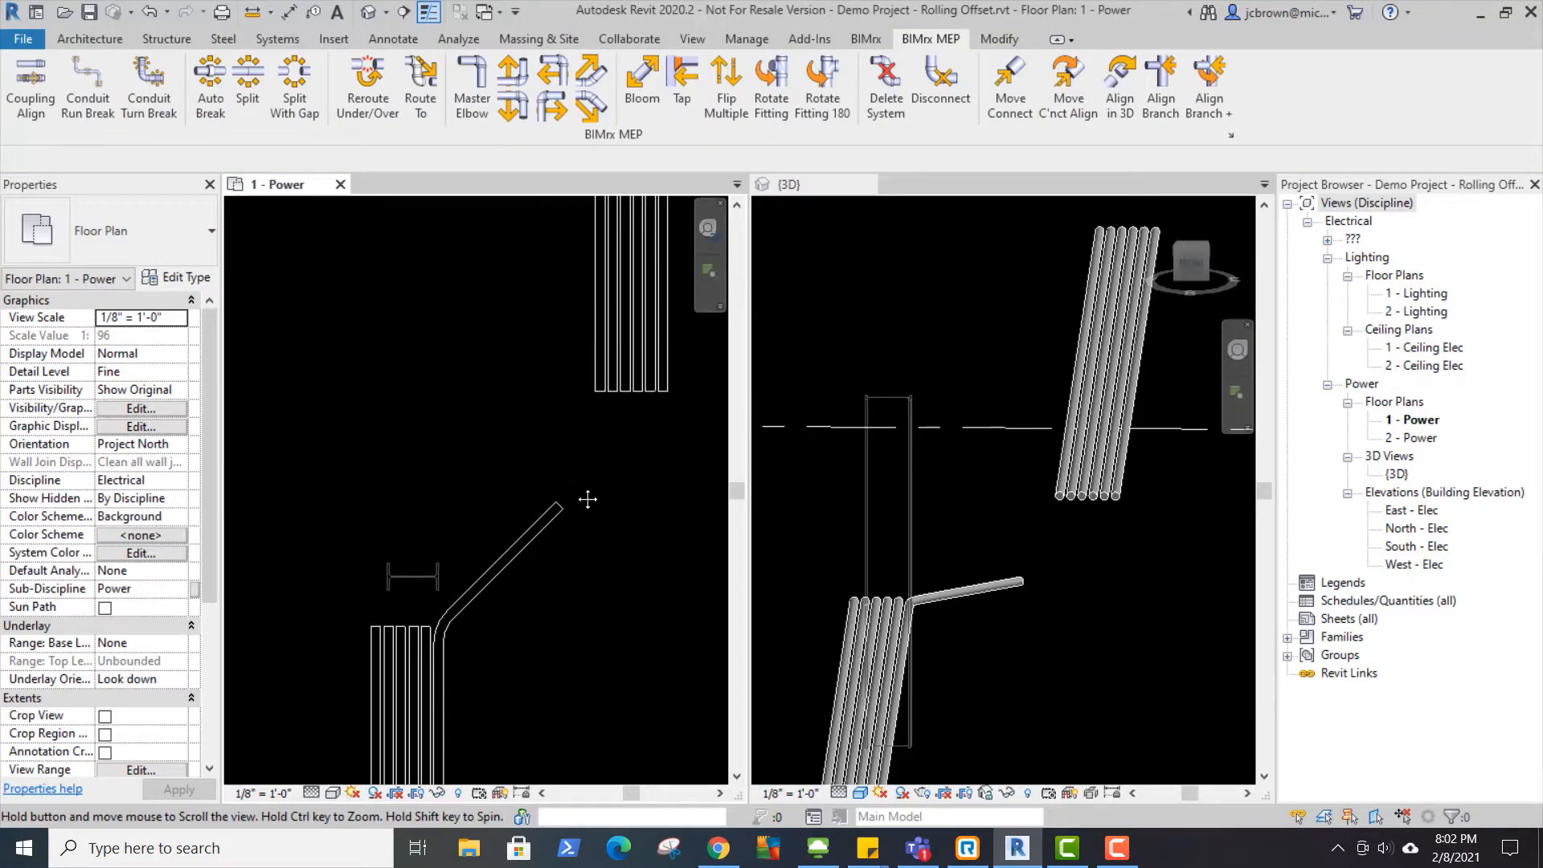
{"action": "left_click", "coordinate": [402, 13]}
{"action": "left_click", "coordinate": [680, 363]}
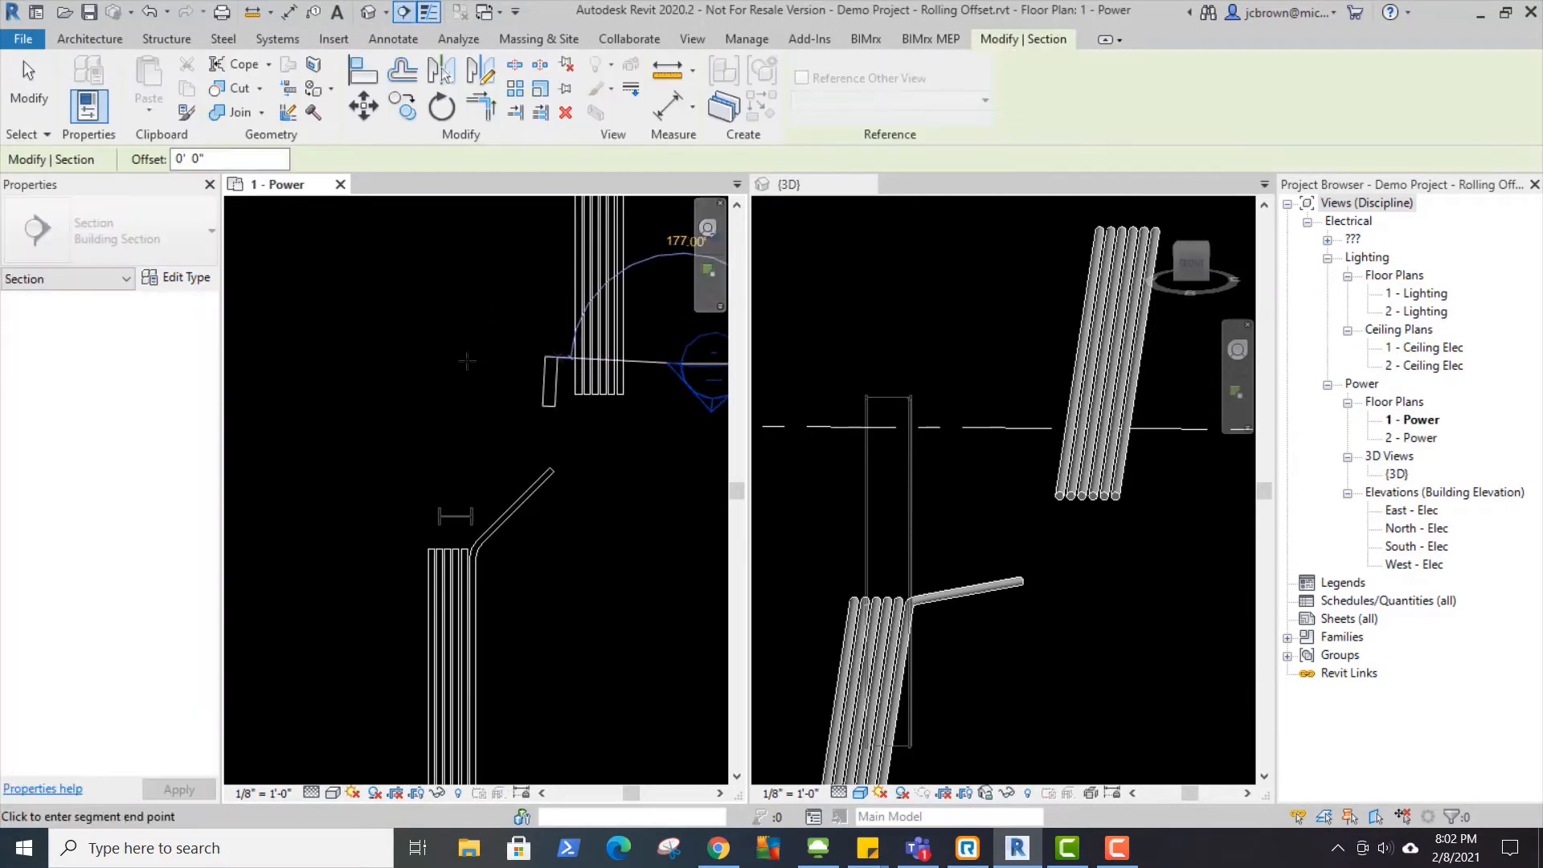
{"action": "left_click", "coordinate": [376, 371]}
{"action": "key", "text": "Escape"}
{"action": "scroll", "coordinate": [481, 495], "scroll_direction": "down", "scroll_amount": 1}
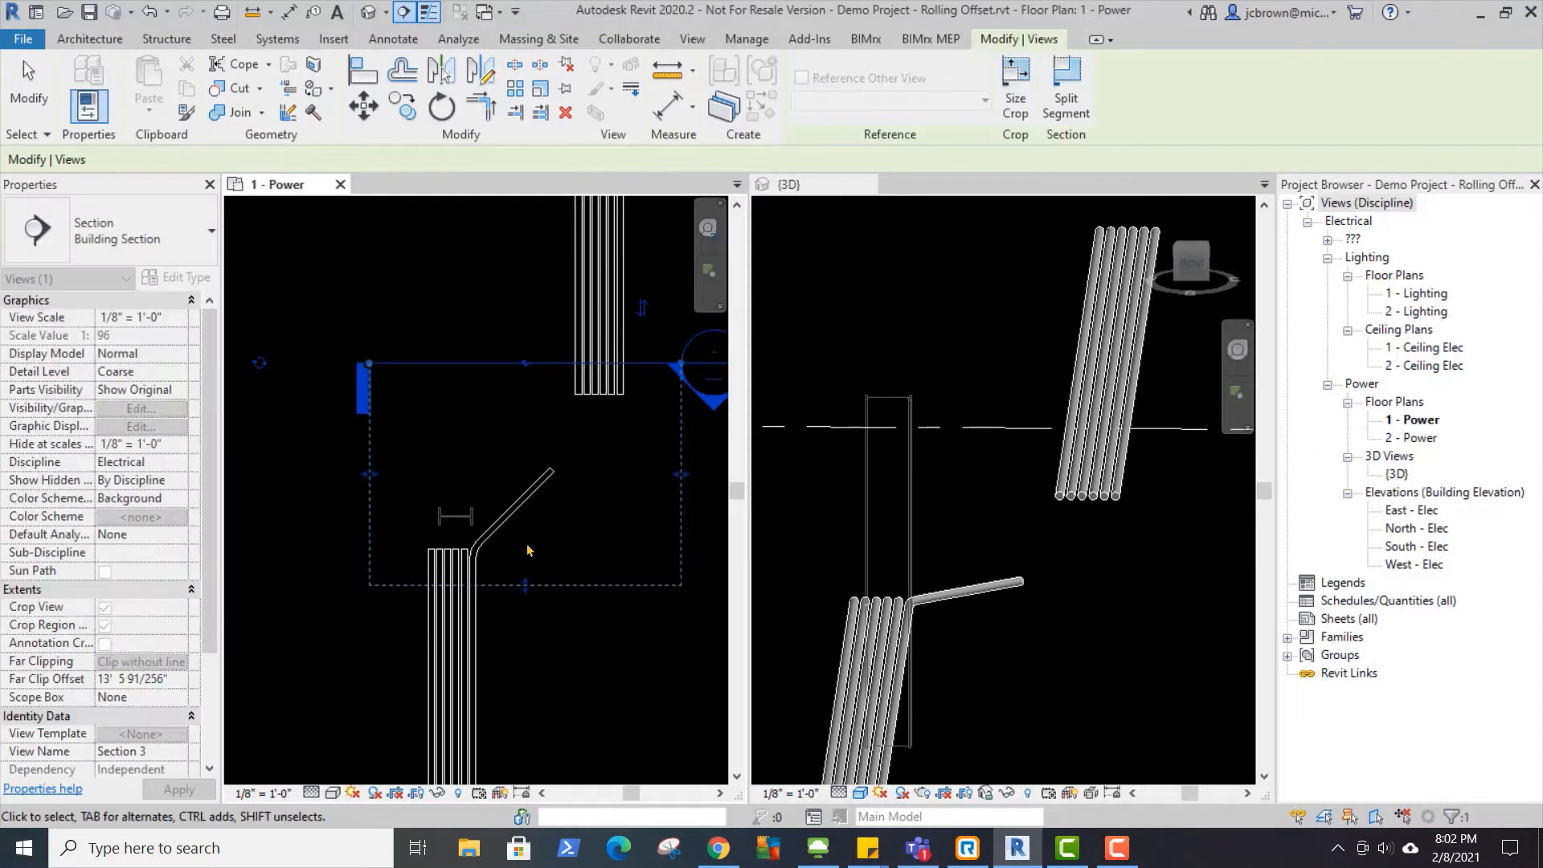
{"action": "middle_click_drag", "start_coordinate": [505, 510], "coordinate": [481, 494]}
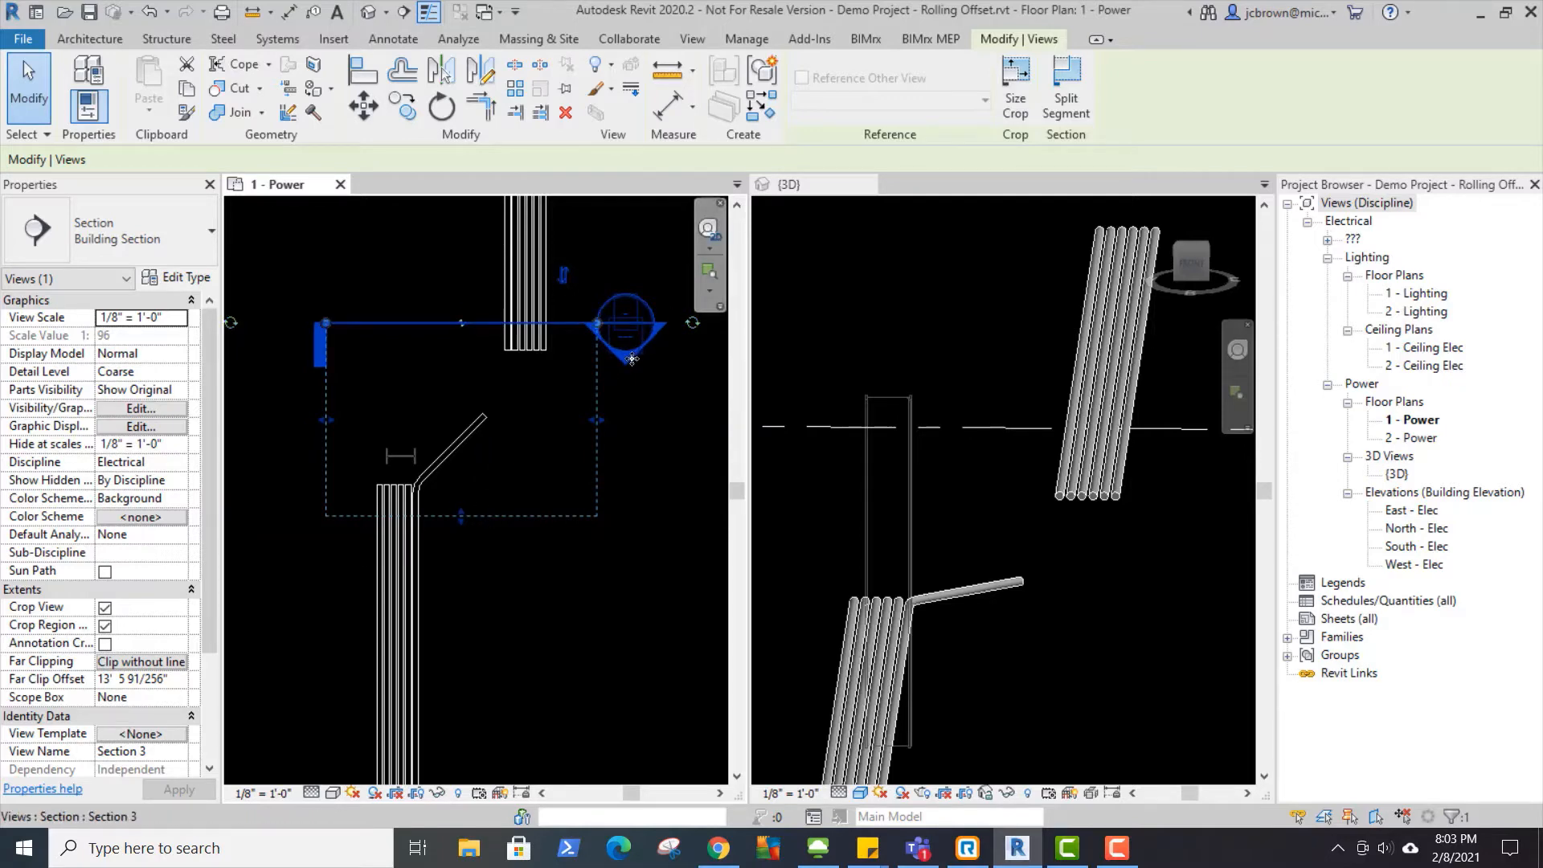
{"action": "key", "text": "Escape"}
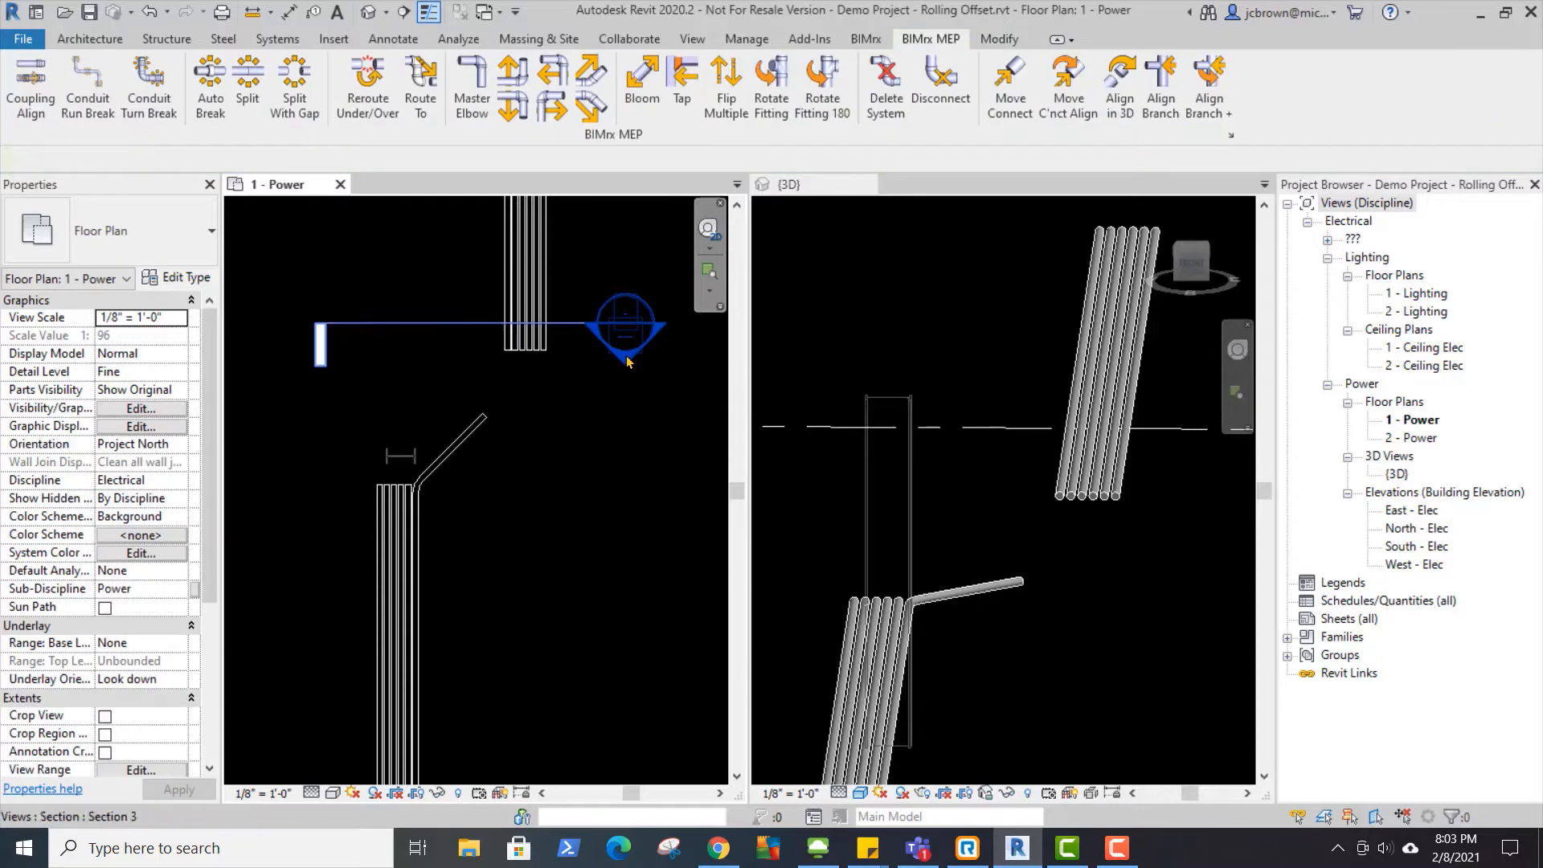
Open the new section view and set its detail level to Fine.
{"action": "double_click", "coordinate": [628, 362]}
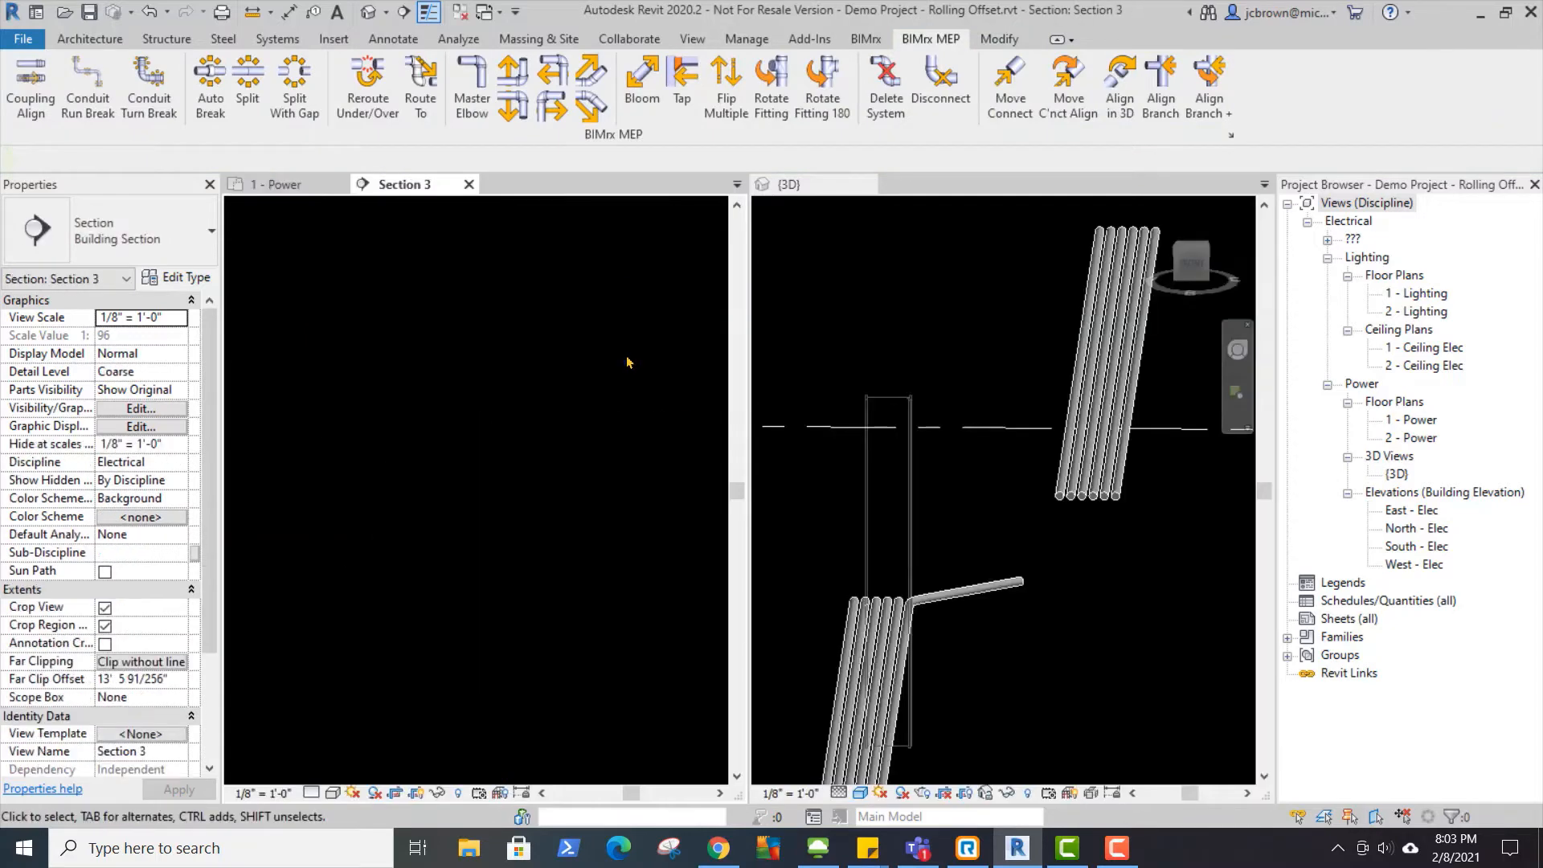
{"action": "left_click", "coordinate": [332, 794]}
{"action": "left_click", "coordinate": [329, 768]}
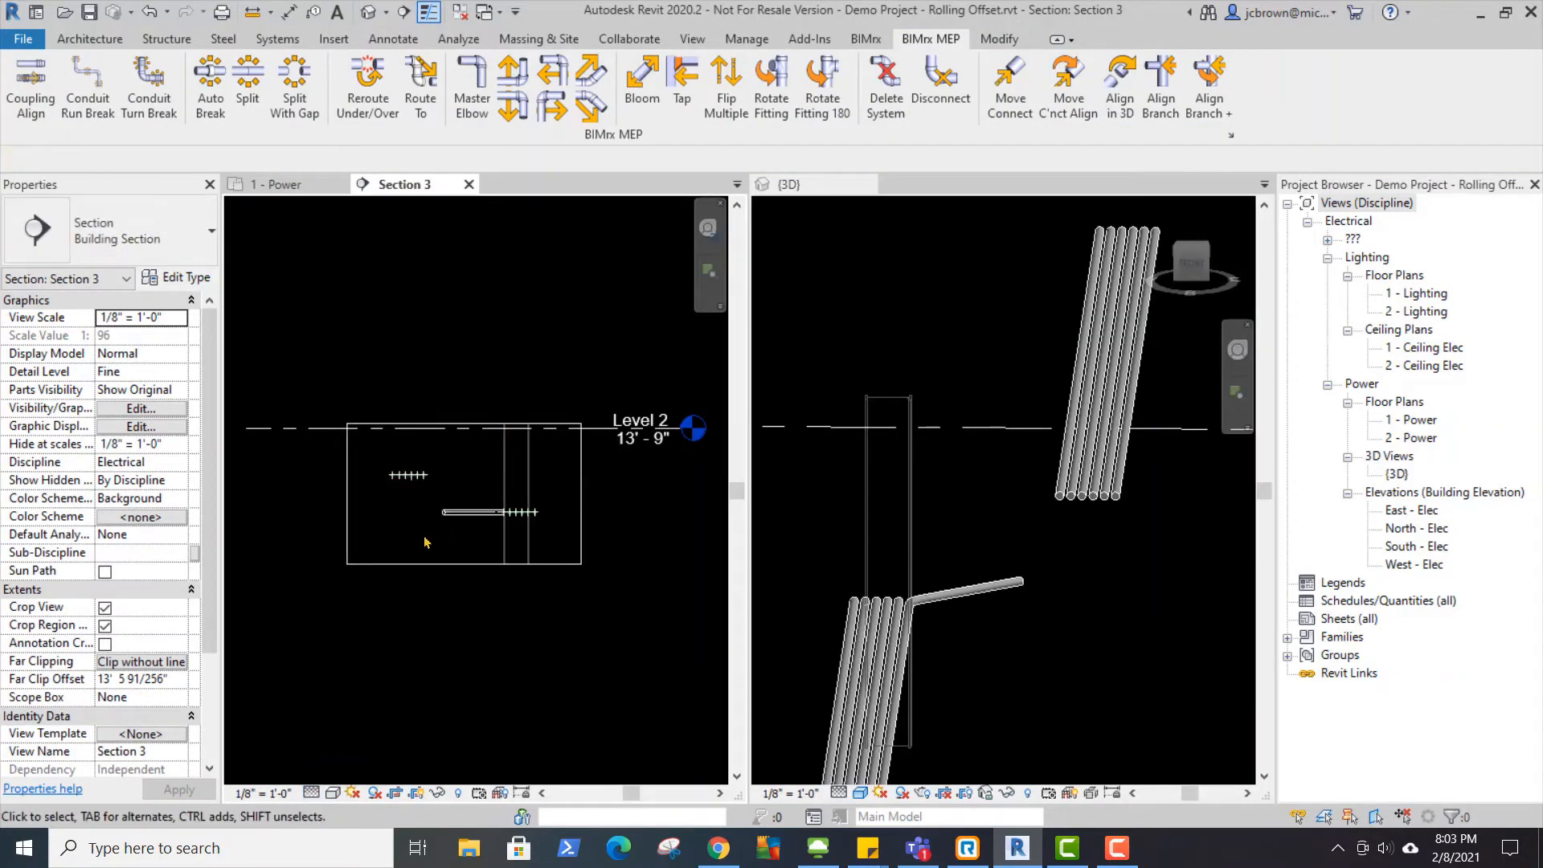
{"action": "scroll", "coordinate": [458, 508], "scroll_direction": "up", "scroll_amount": 3}
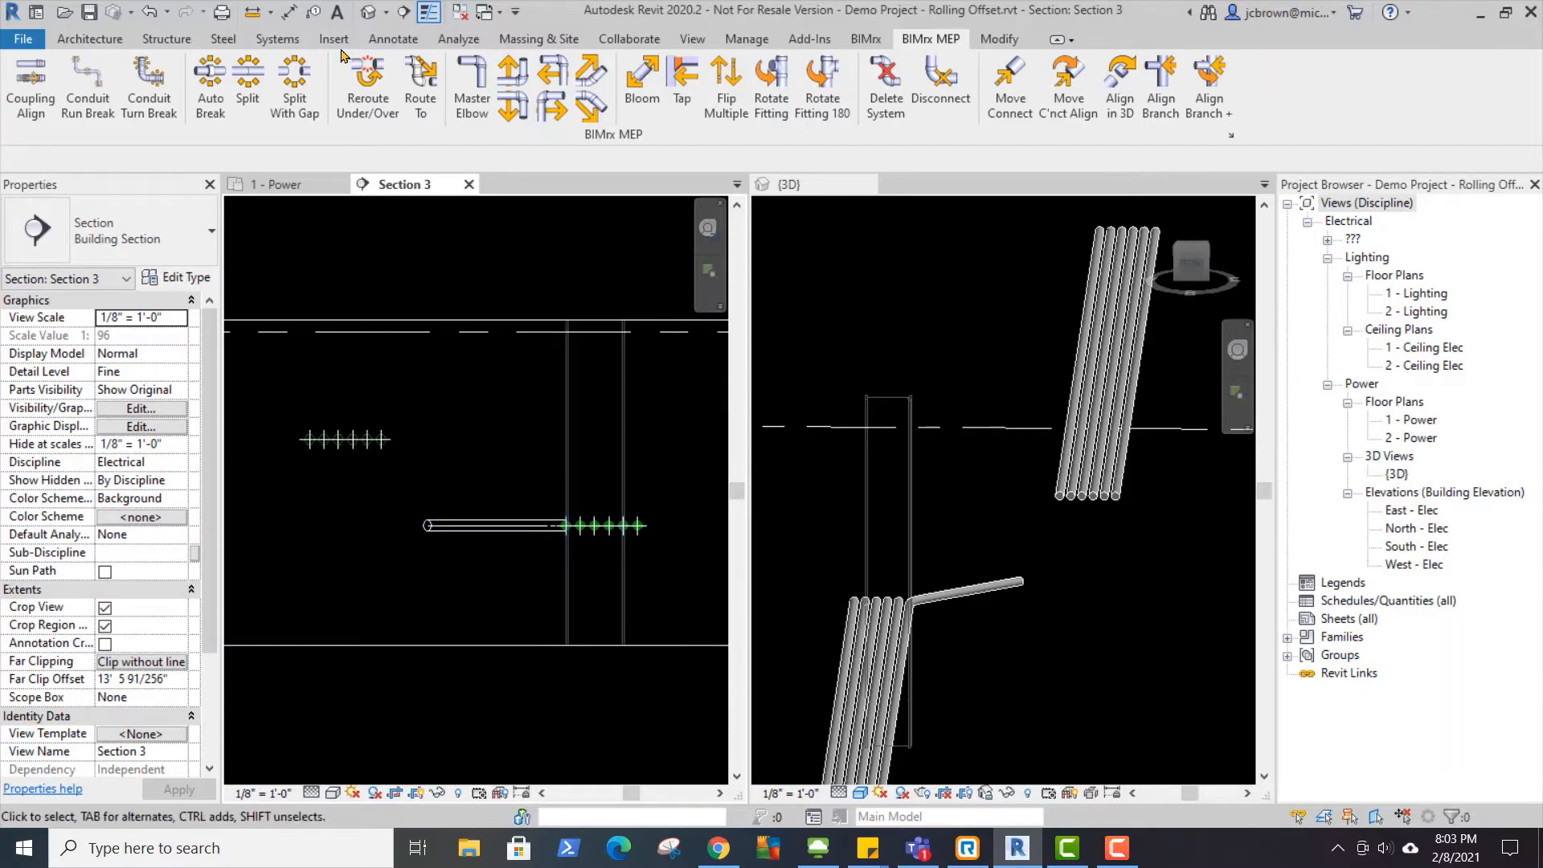
{"action": "scroll", "coordinate": [555, 527], "scroll_direction": "up", "scroll_amount": 2}
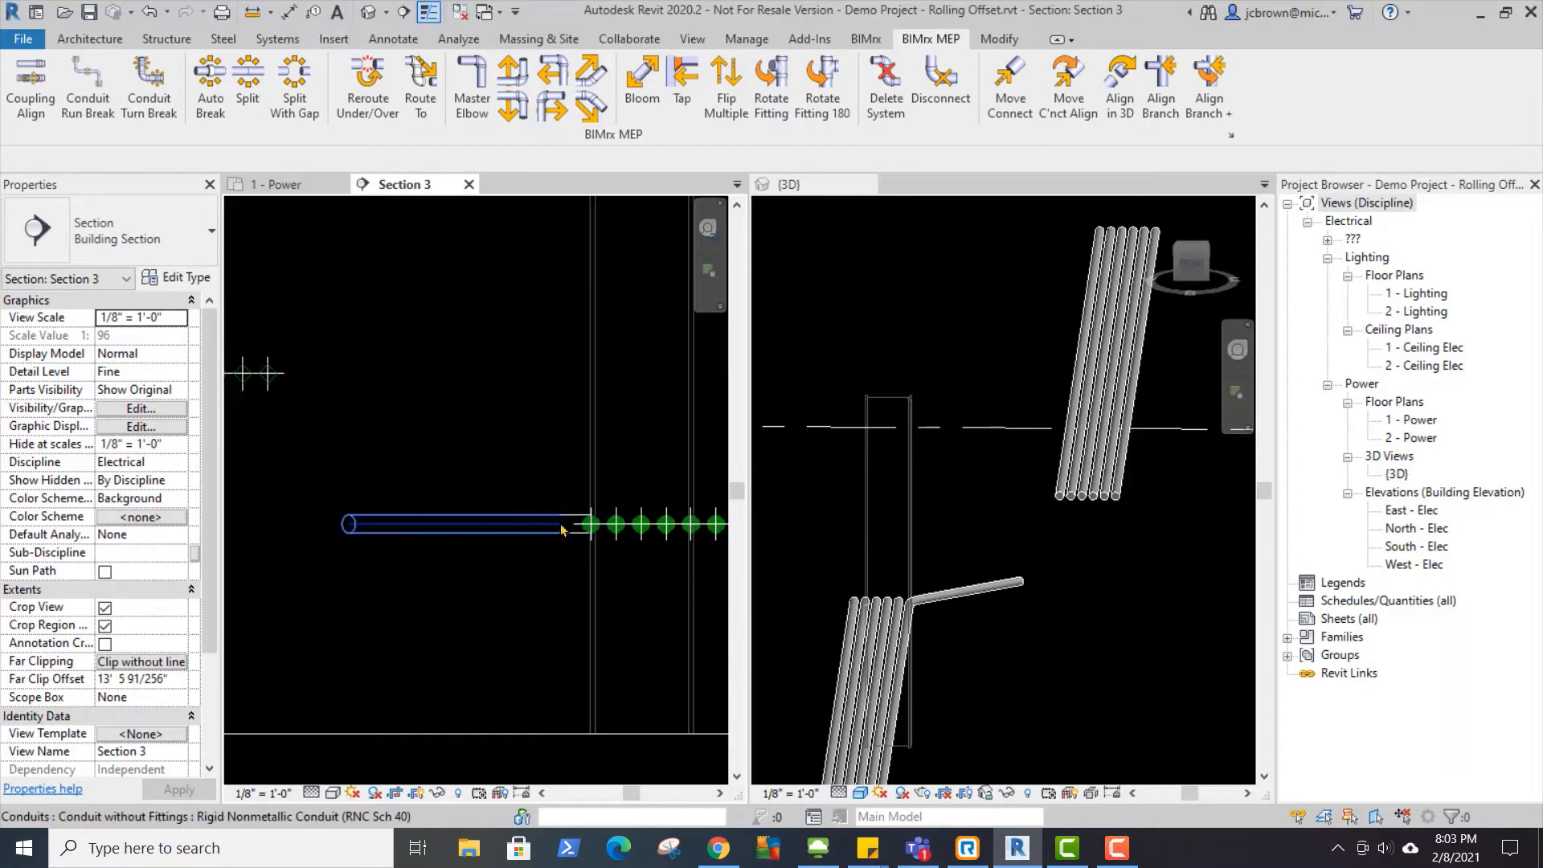
{"action": "left_click", "coordinate": [570, 531]}
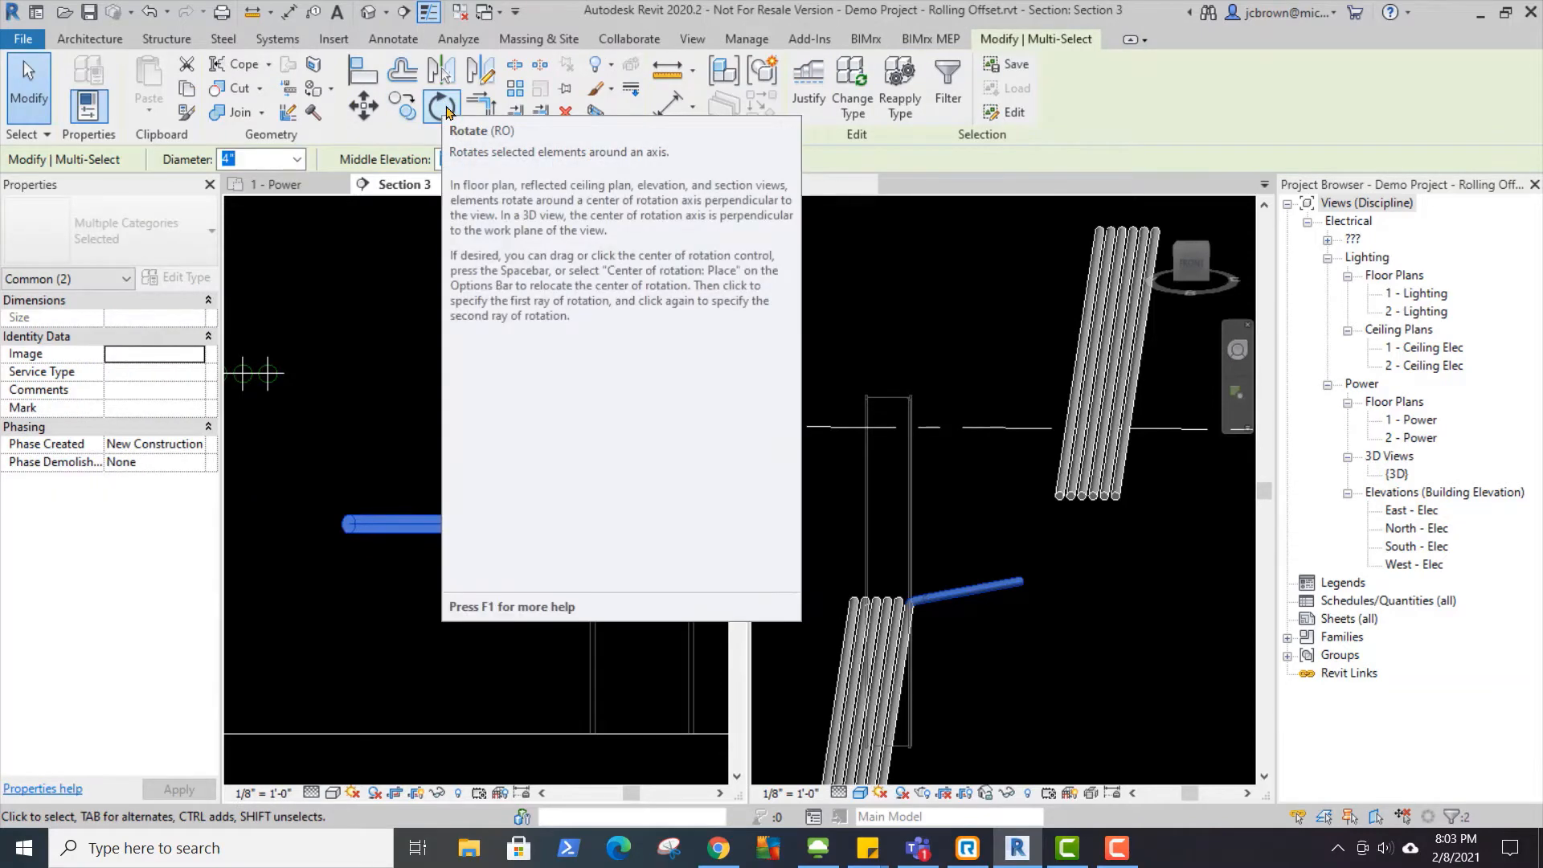
{"action": "left_click", "coordinate": [443, 108]}
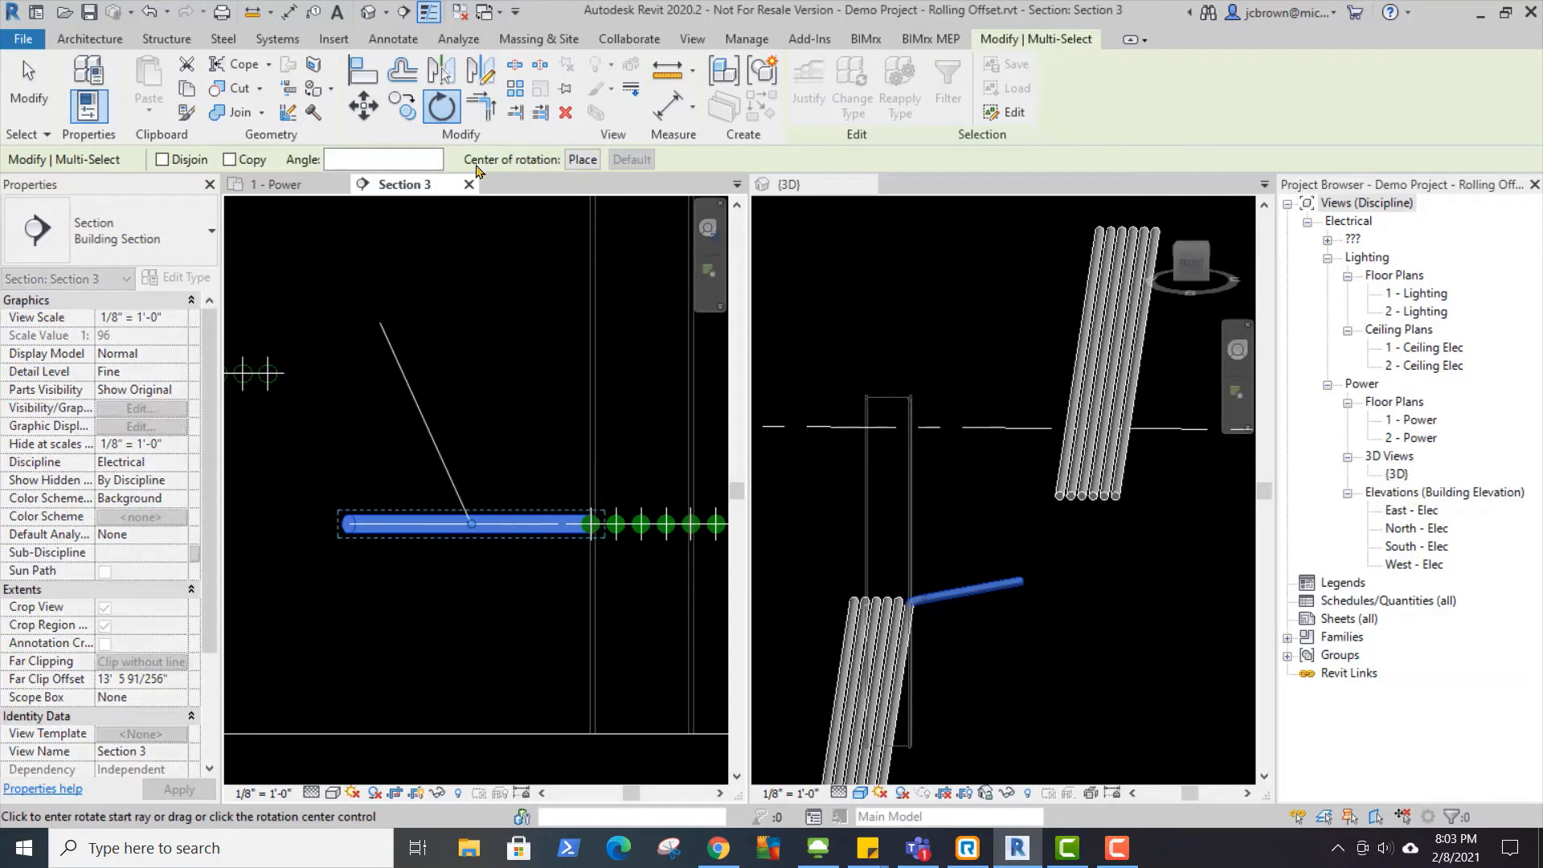
{"action": "left_click", "coordinate": [582, 160]}
{"action": "scroll", "coordinate": [586, 521], "scroll_direction": "up", "scroll_amount": 4}
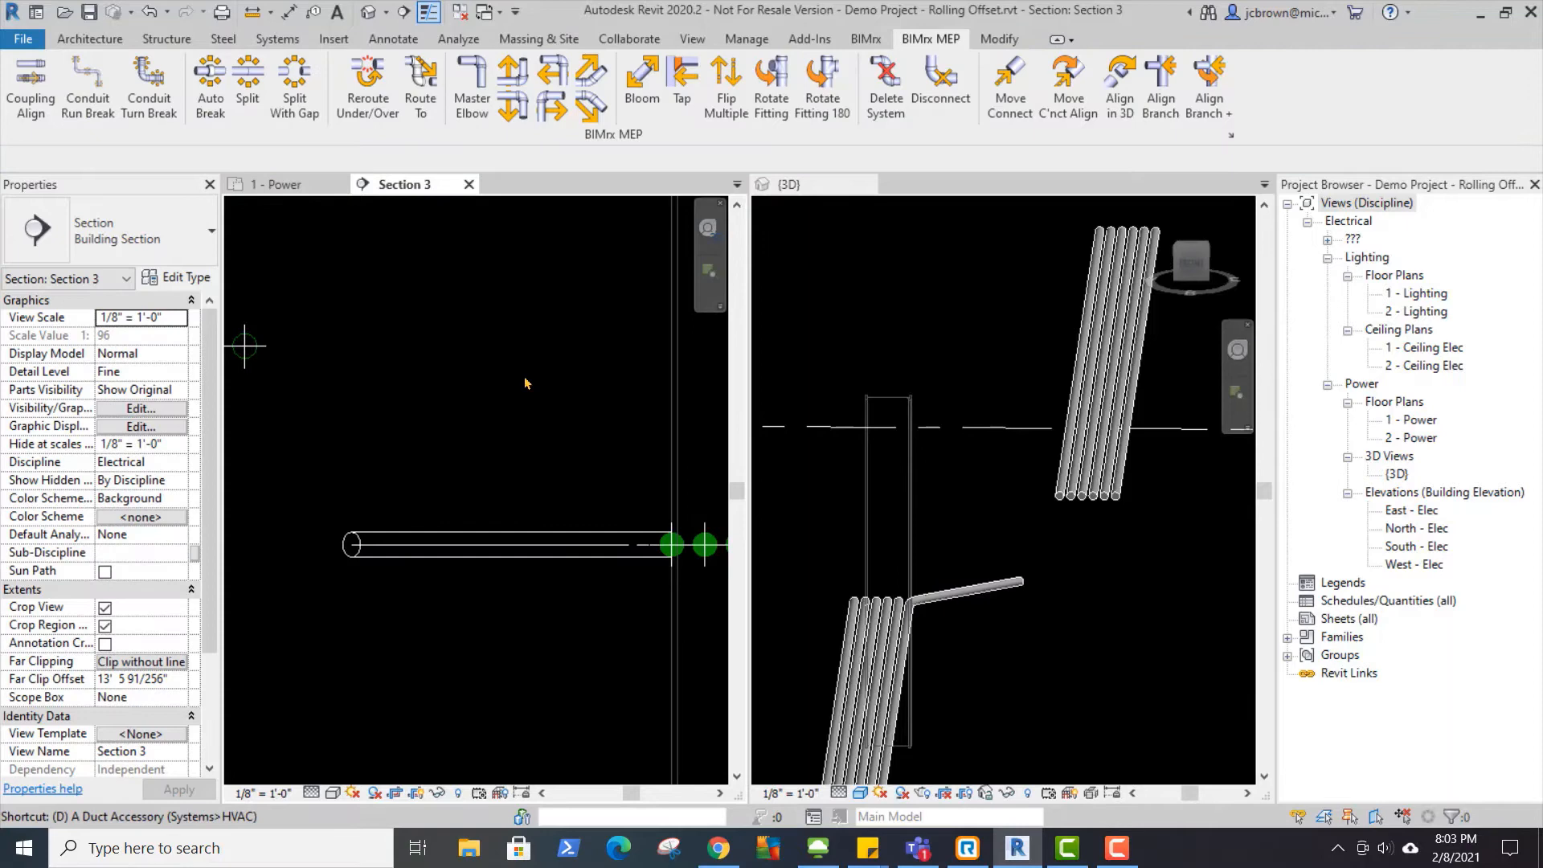
{"action": "key", "text": "l"}
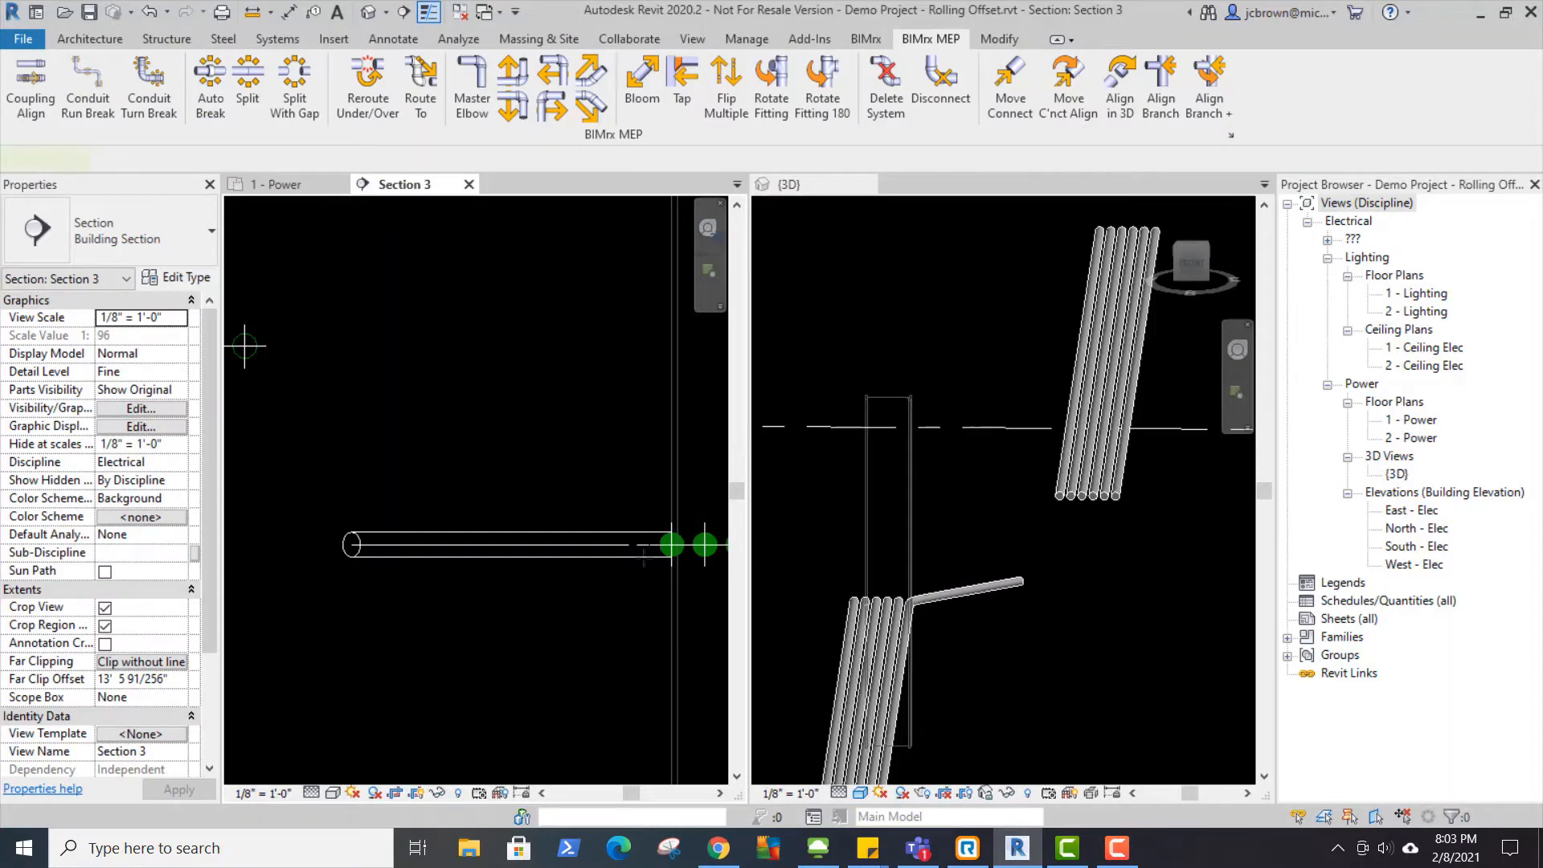
{"action": "left_click", "coordinate": [672, 523]}
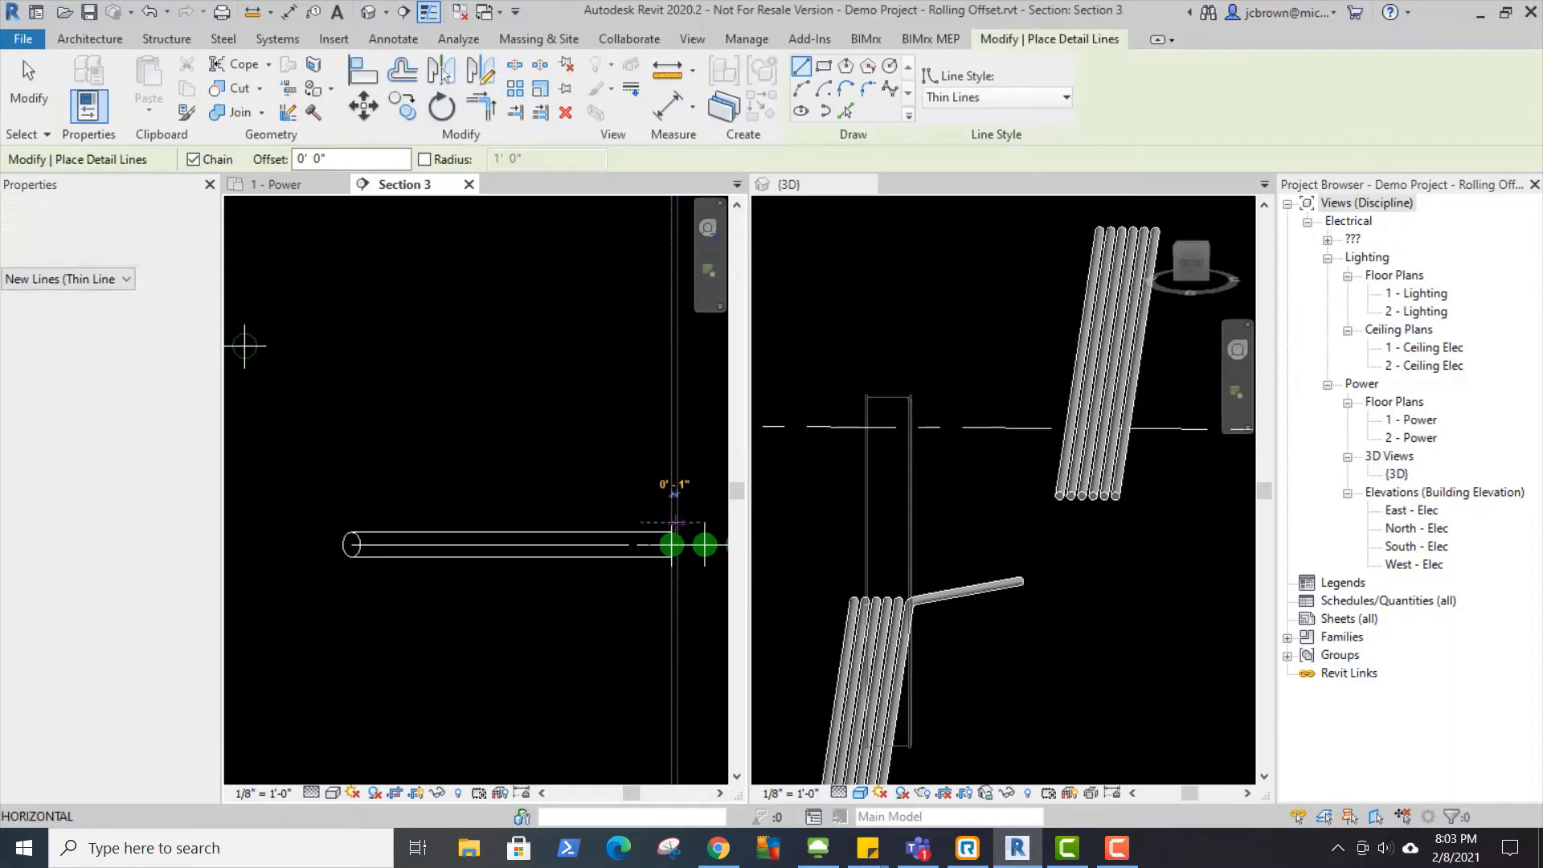
{"action": "scroll", "coordinate": [566, 574], "scroll_direction": "down", "scroll_amount": 2}
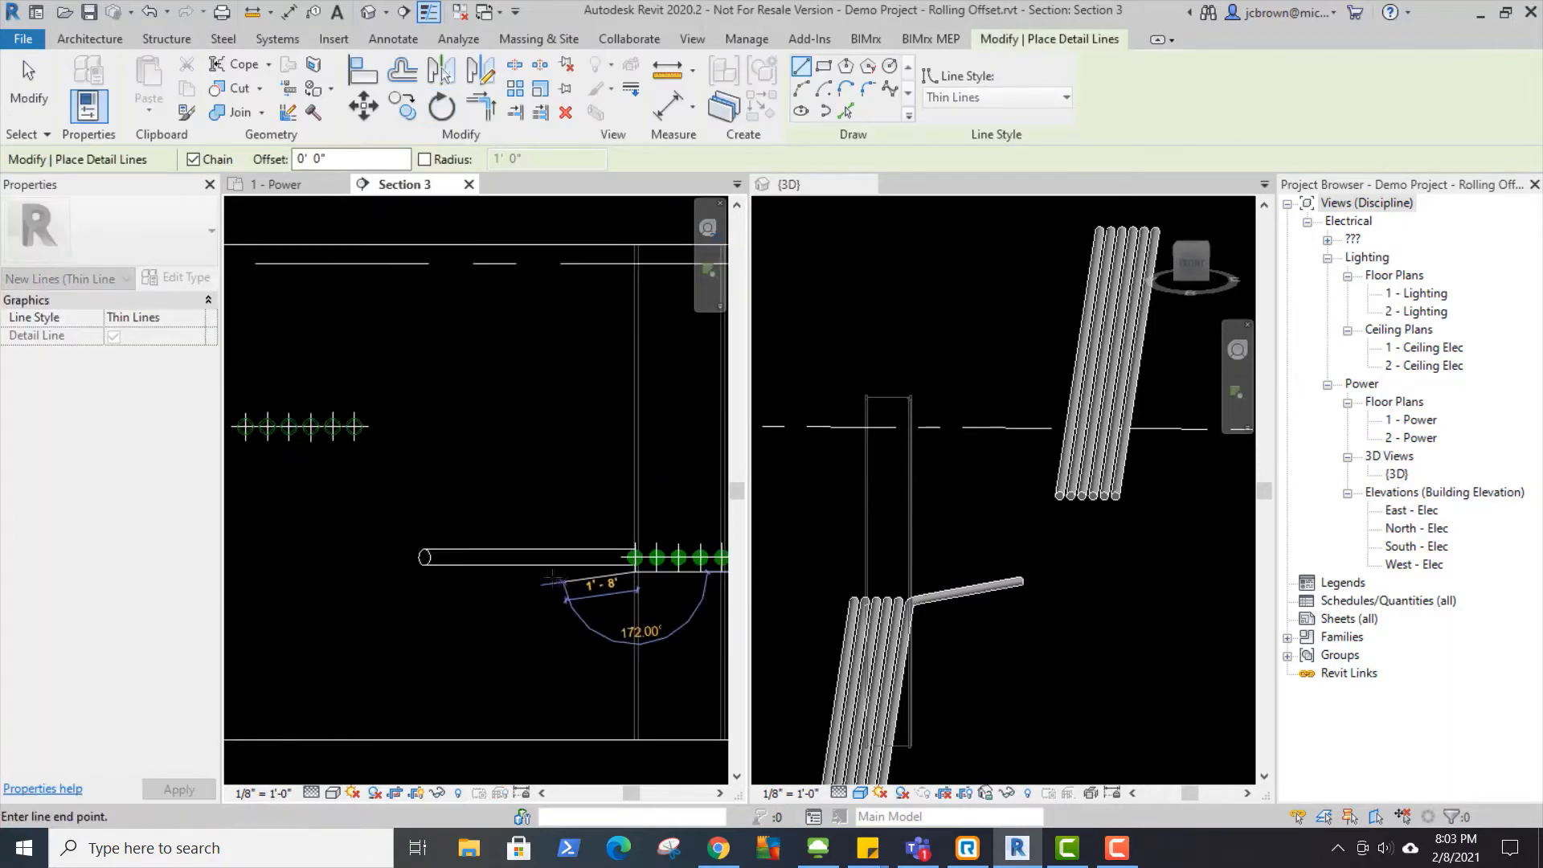
{"action": "middle_click_drag", "start_coordinate": [523, 574], "coordinate": [577, 592]}
{"action": "key", "text": "Escape"}
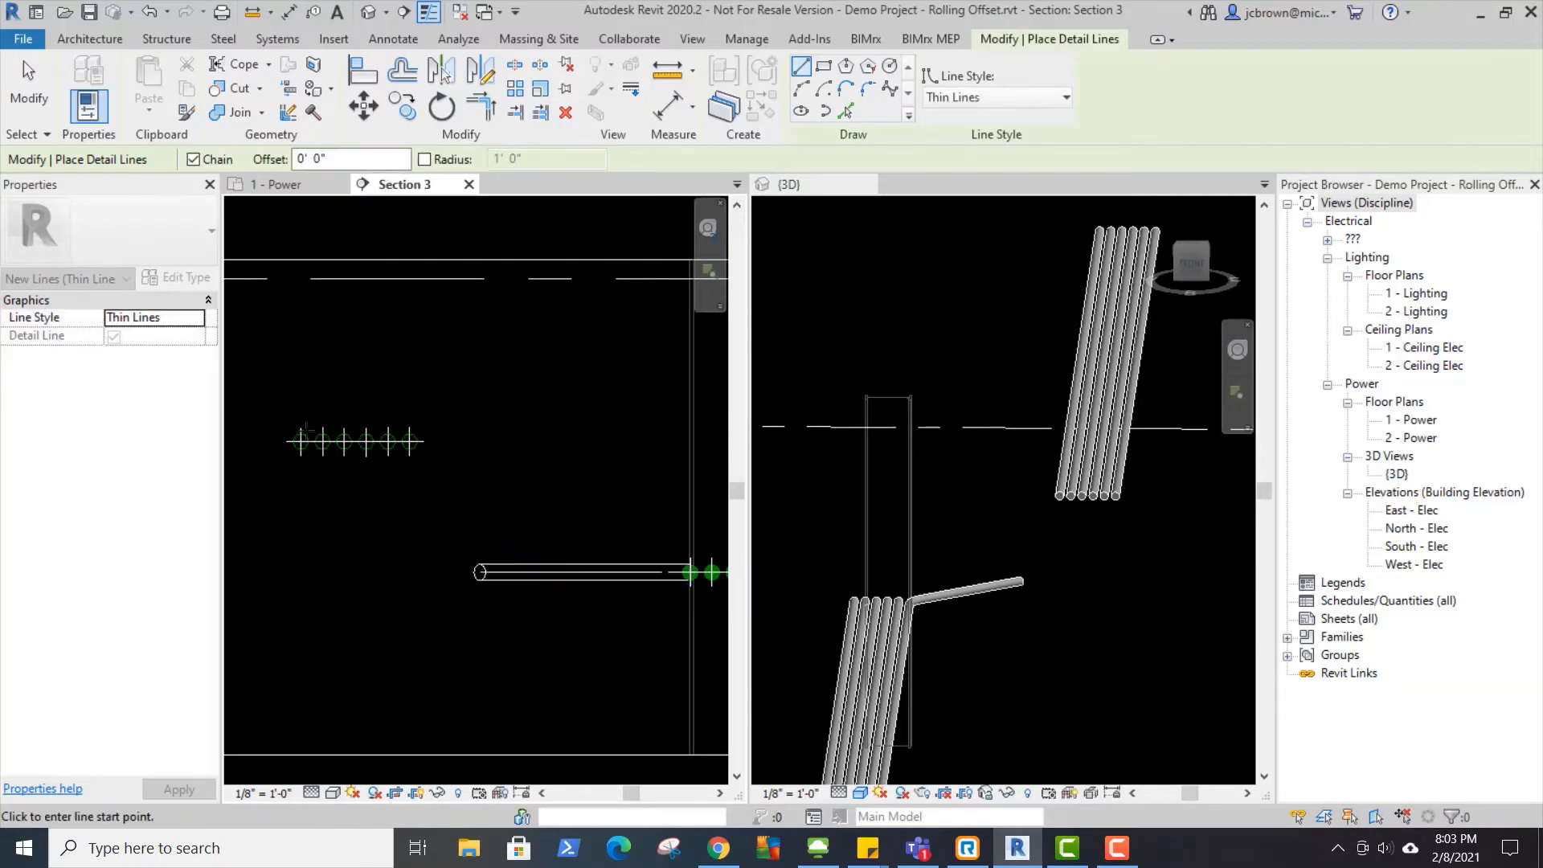
{"action": "left_click", "coordinate": [302, 427]}
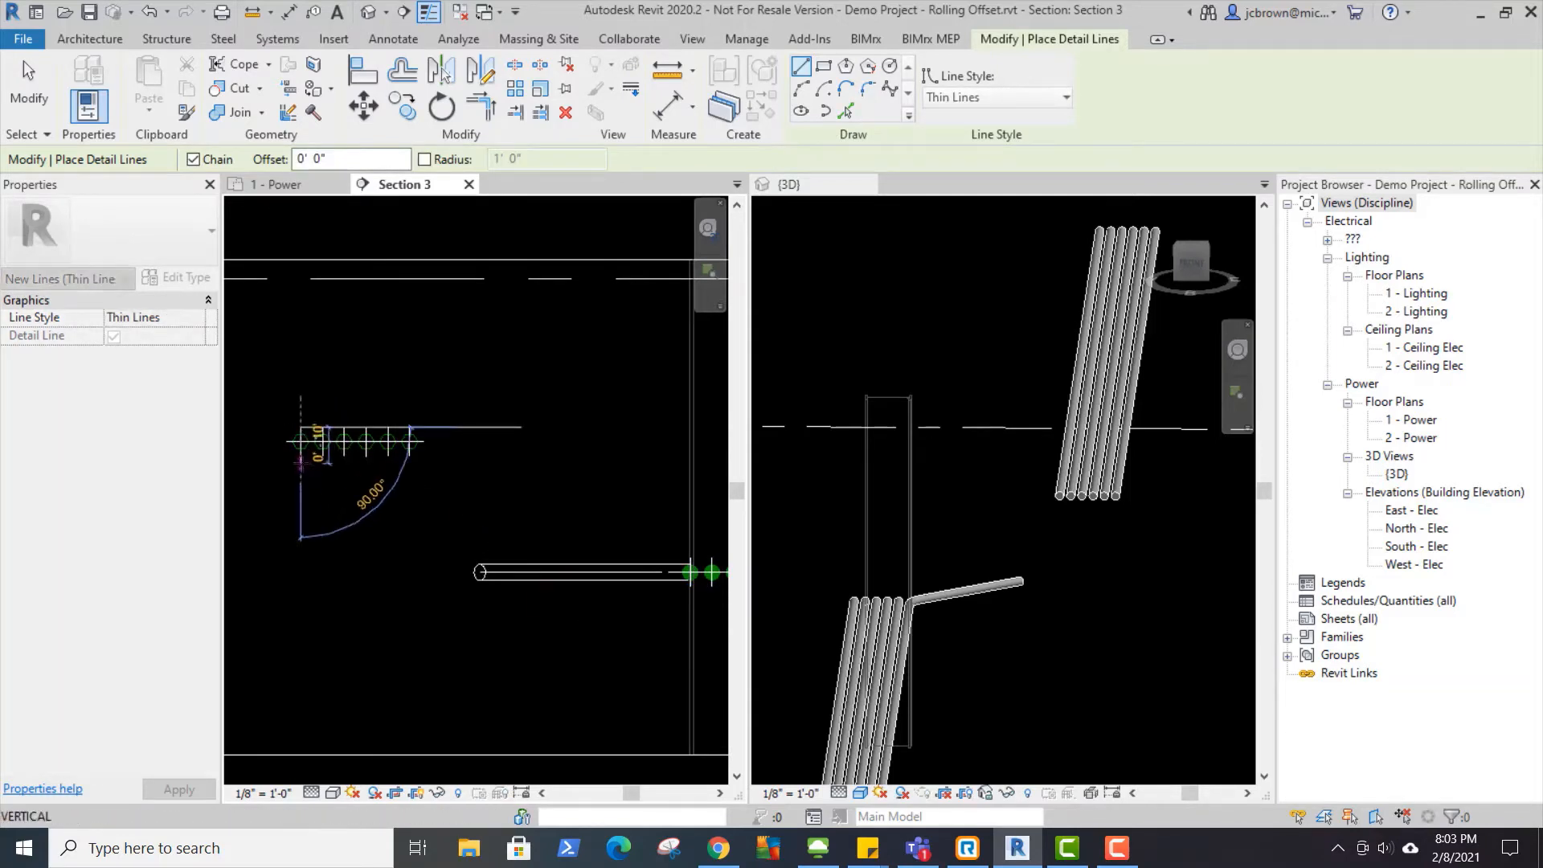
{"action": "key", "text": "Escape"}
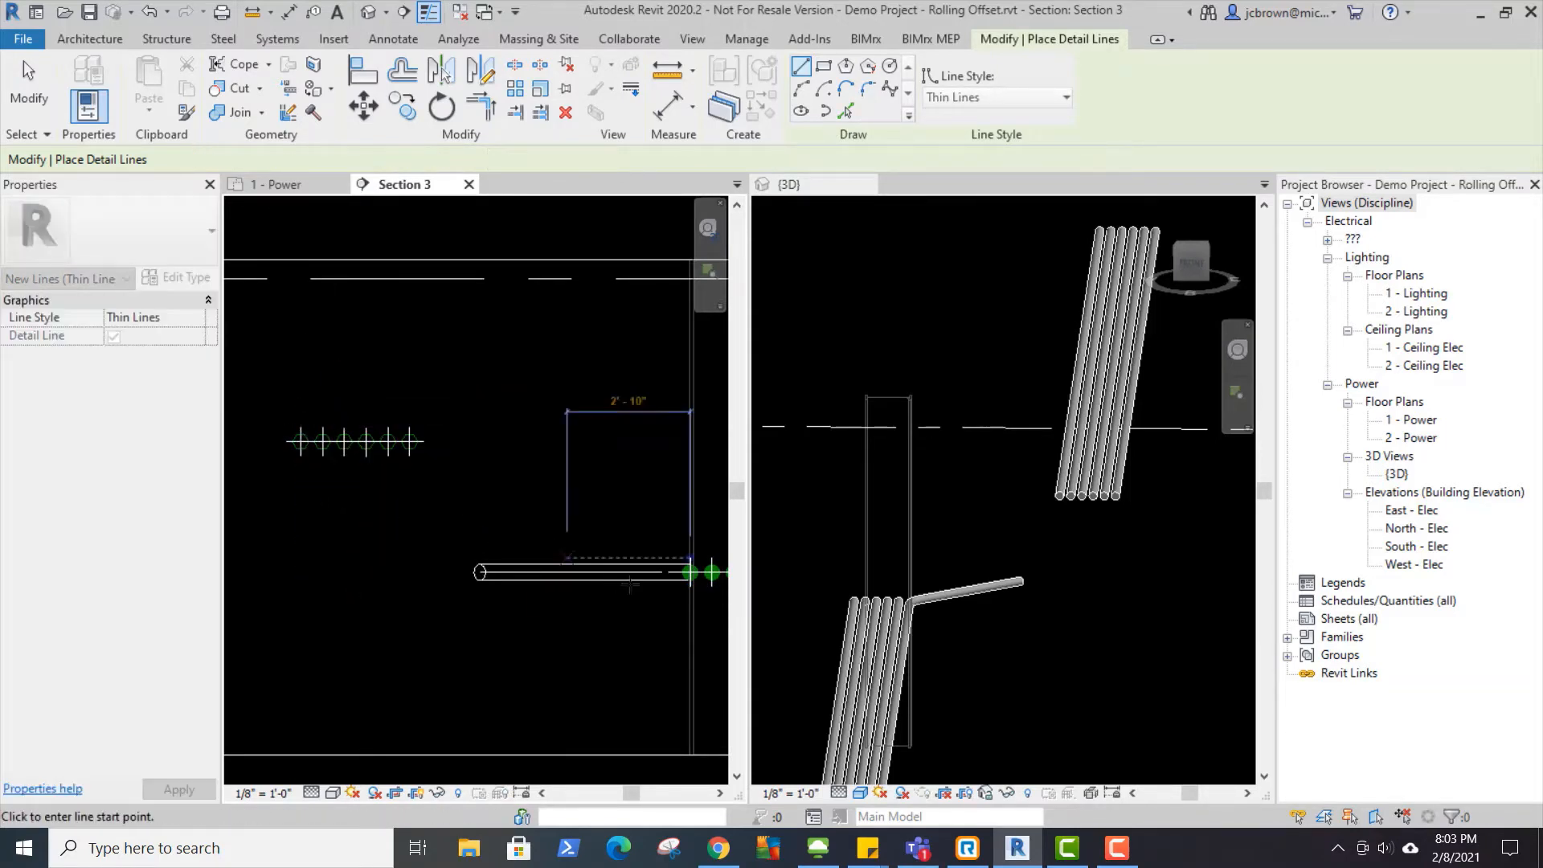
{"action": "key", "text": "Escape"}
Rotate the elbow and angled conduit about the connected lower conduit's center so they aim at the farthest conduit of the upper bank.
{"action": "left_click", "coordinate": [668, 587]}
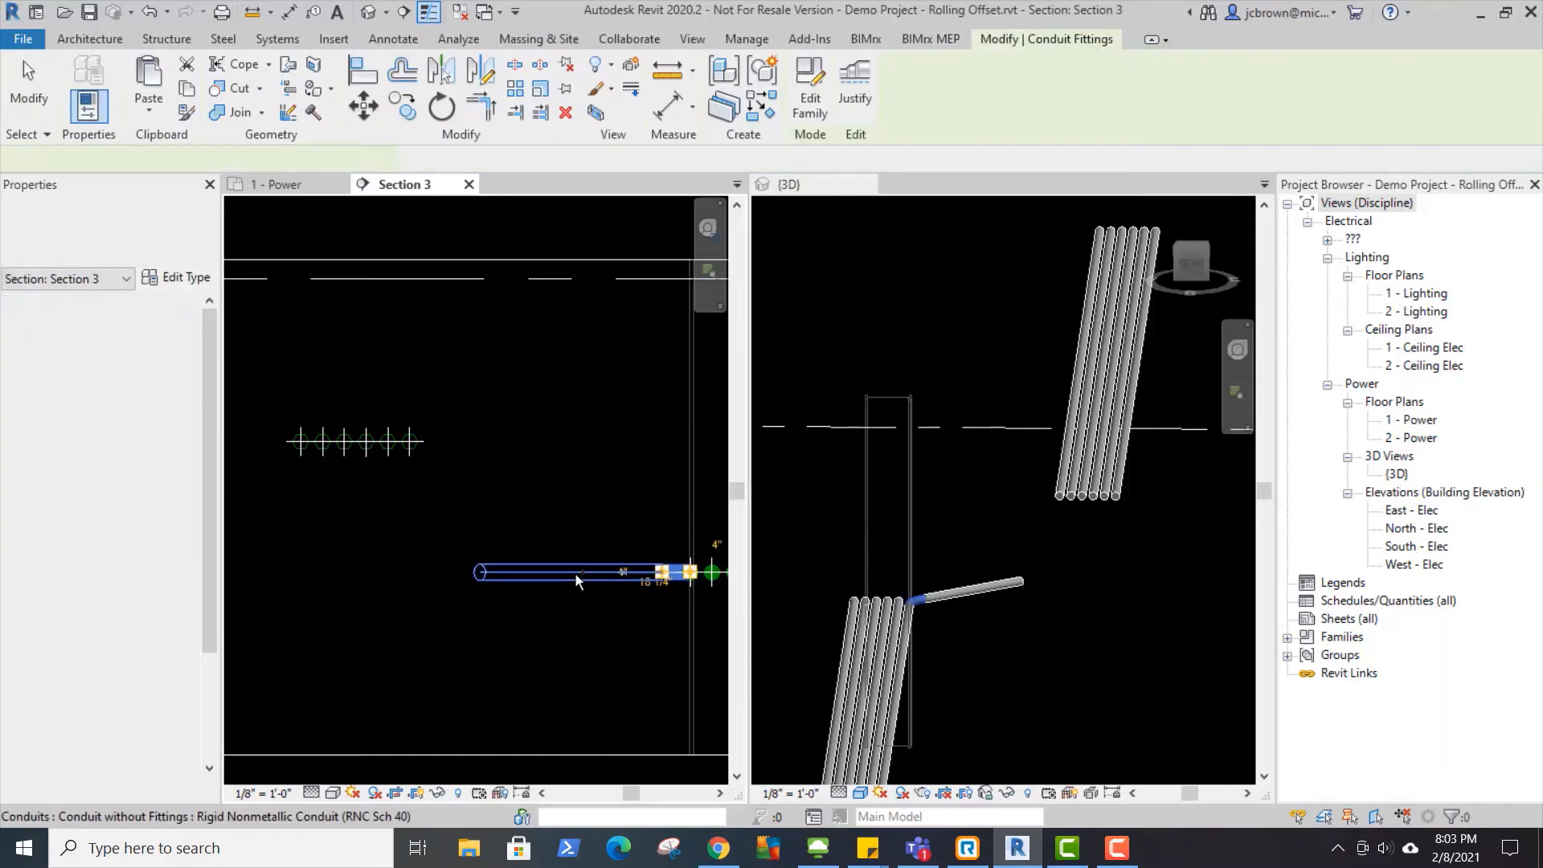
{"action": "left_click", "coordinate": [575, 574], "text": "ctrl"}
{"action": "left_click", "coordinate": [442, 107]}
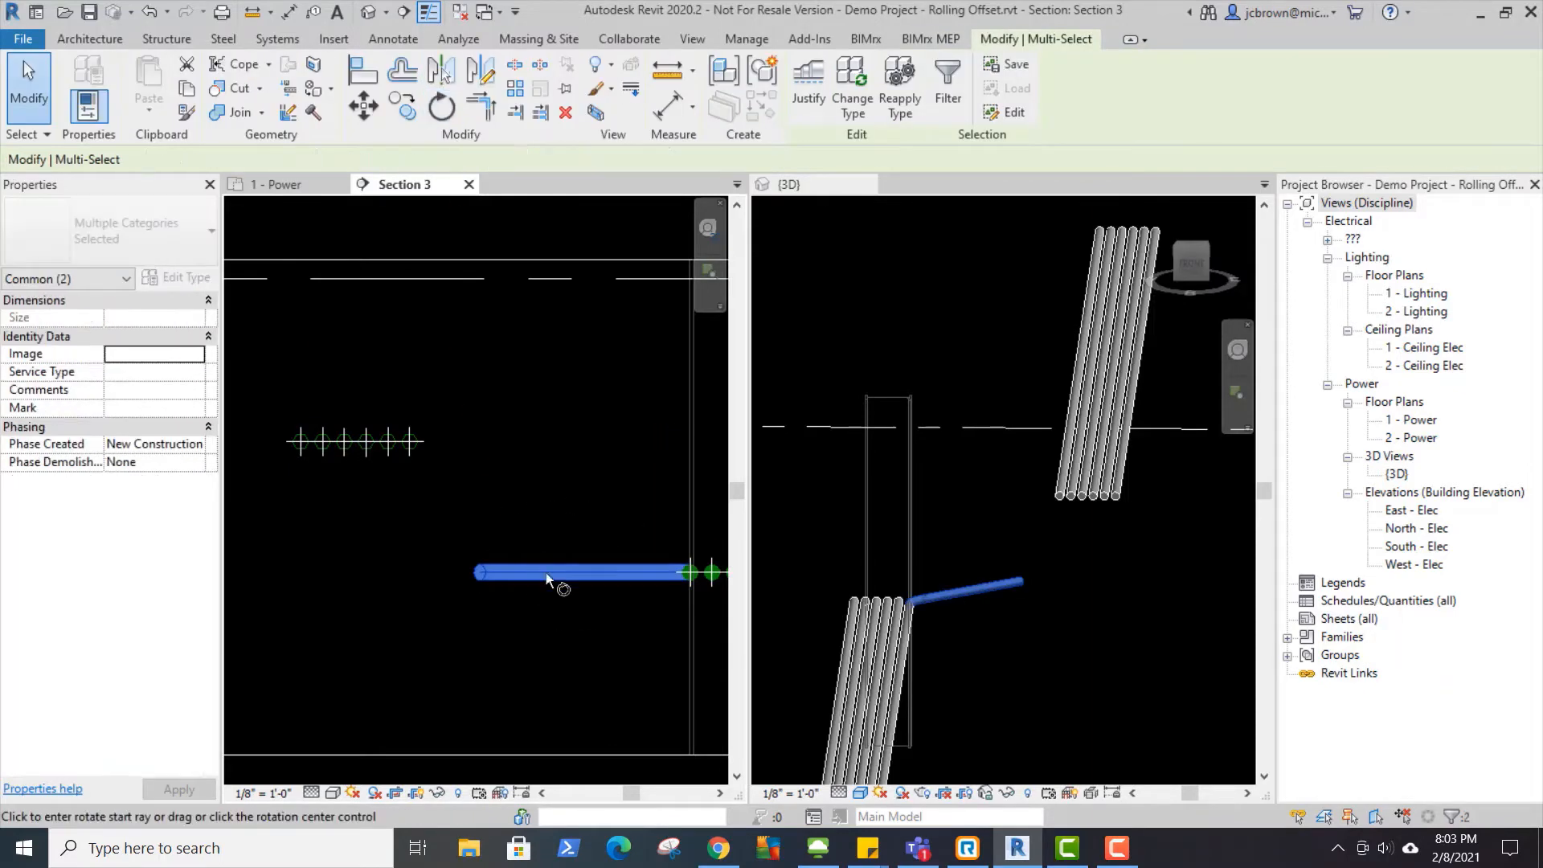
{"action": "left_click", "coordinate": [583, 160]}
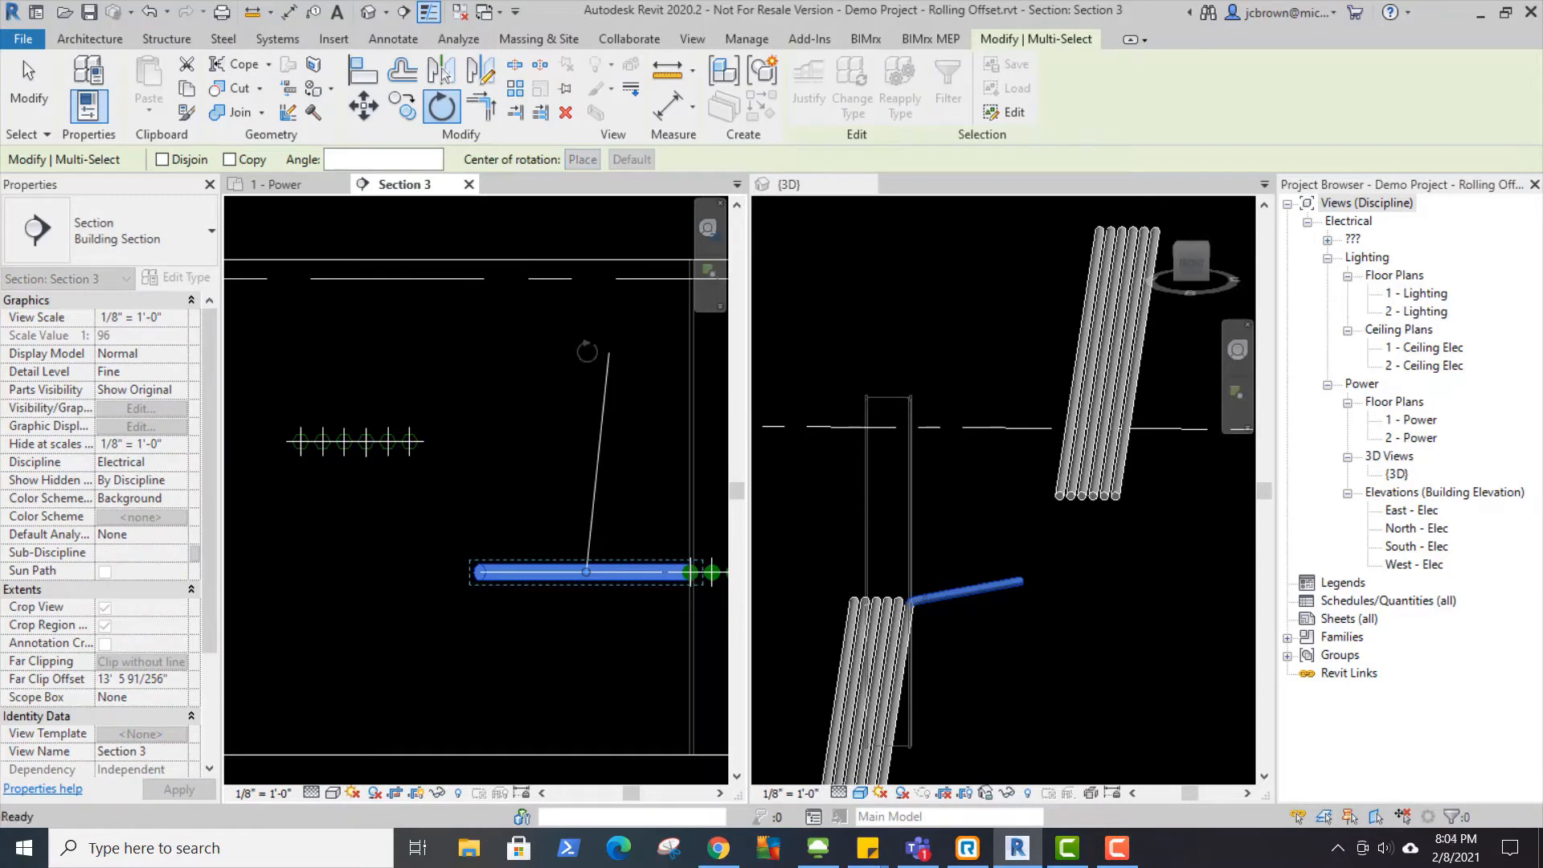
{"action": "left_click", "coordinate": [687, 573]}
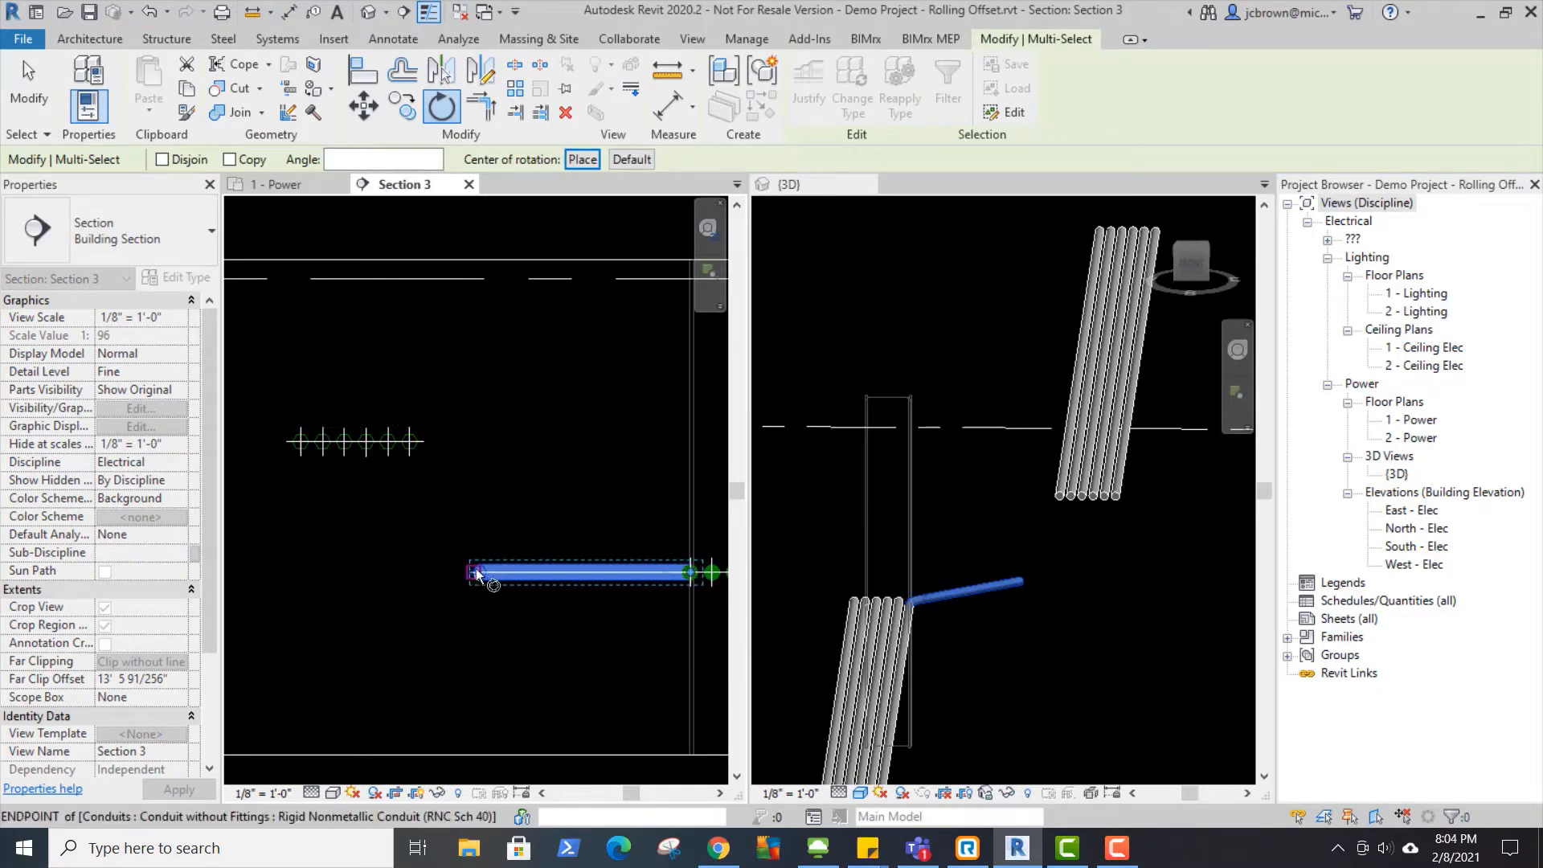
{"action": "left_click", "coordinate": [475, 572]}
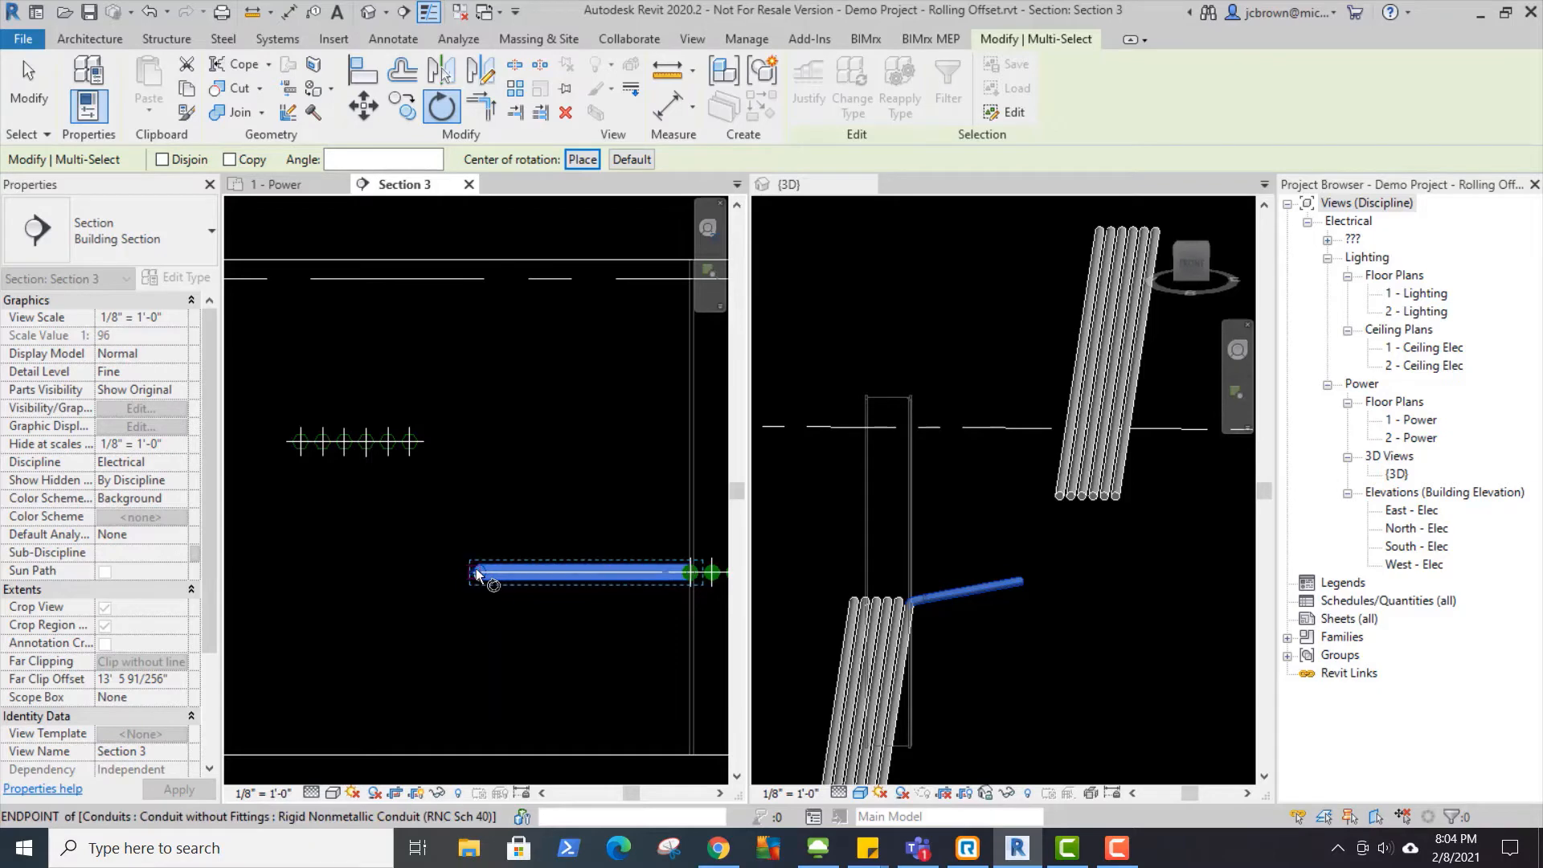
{"action": "left_click", "coordinate": [301, 443]}
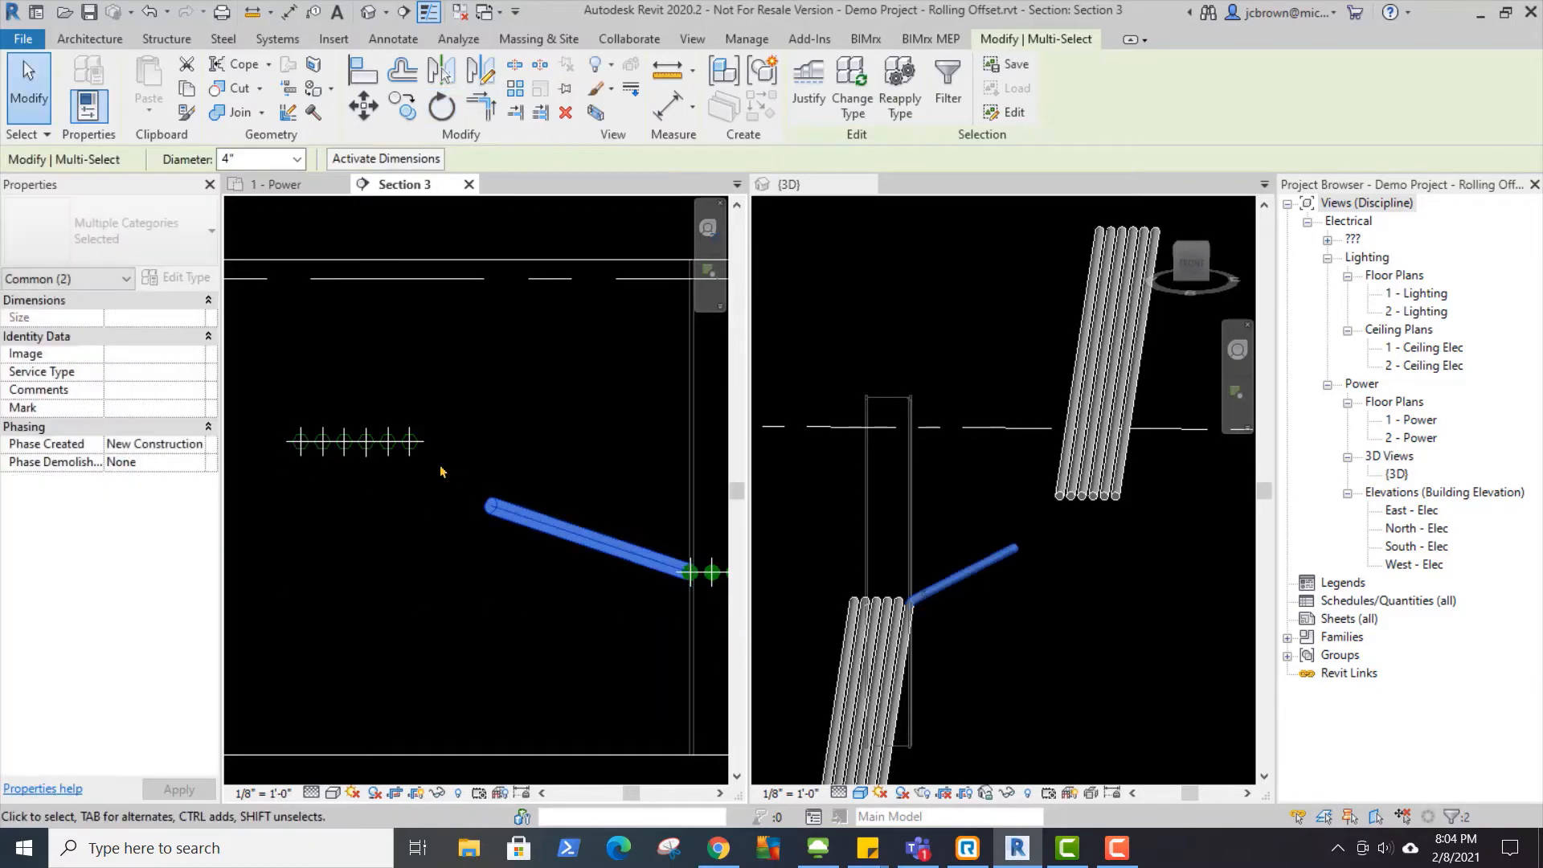
{"action": "key", "text": "Escape"}
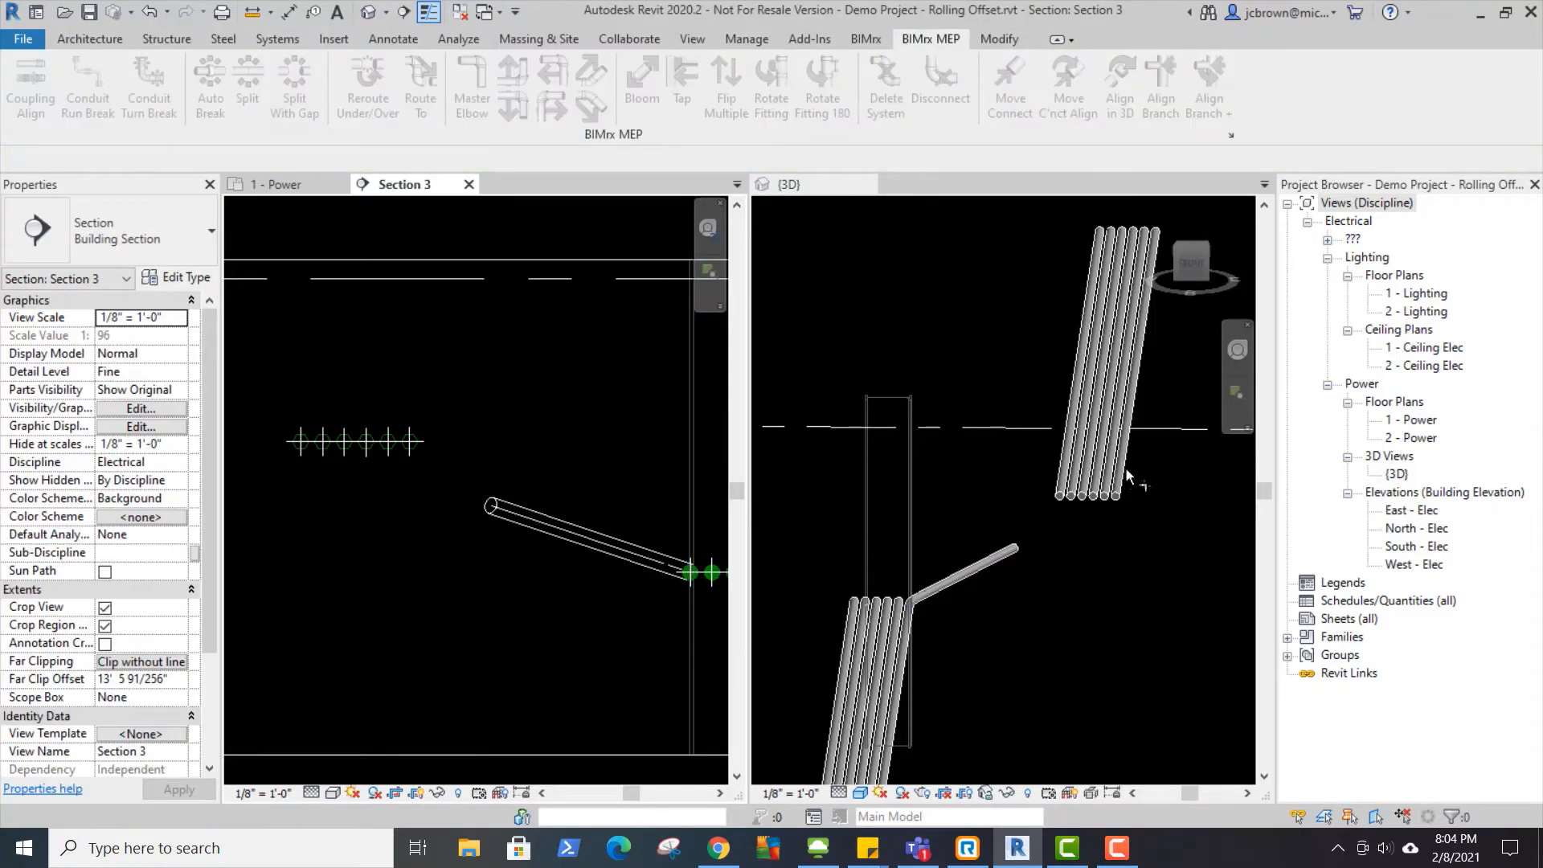
Trim/extend the outermost conduit of the upper bank and the angled conduit to a corner in the 3D view.
{"action": "left_click", "coordinate": [1123, 459]}
{"action": "left_click", "coordinate": [1122, 459]}
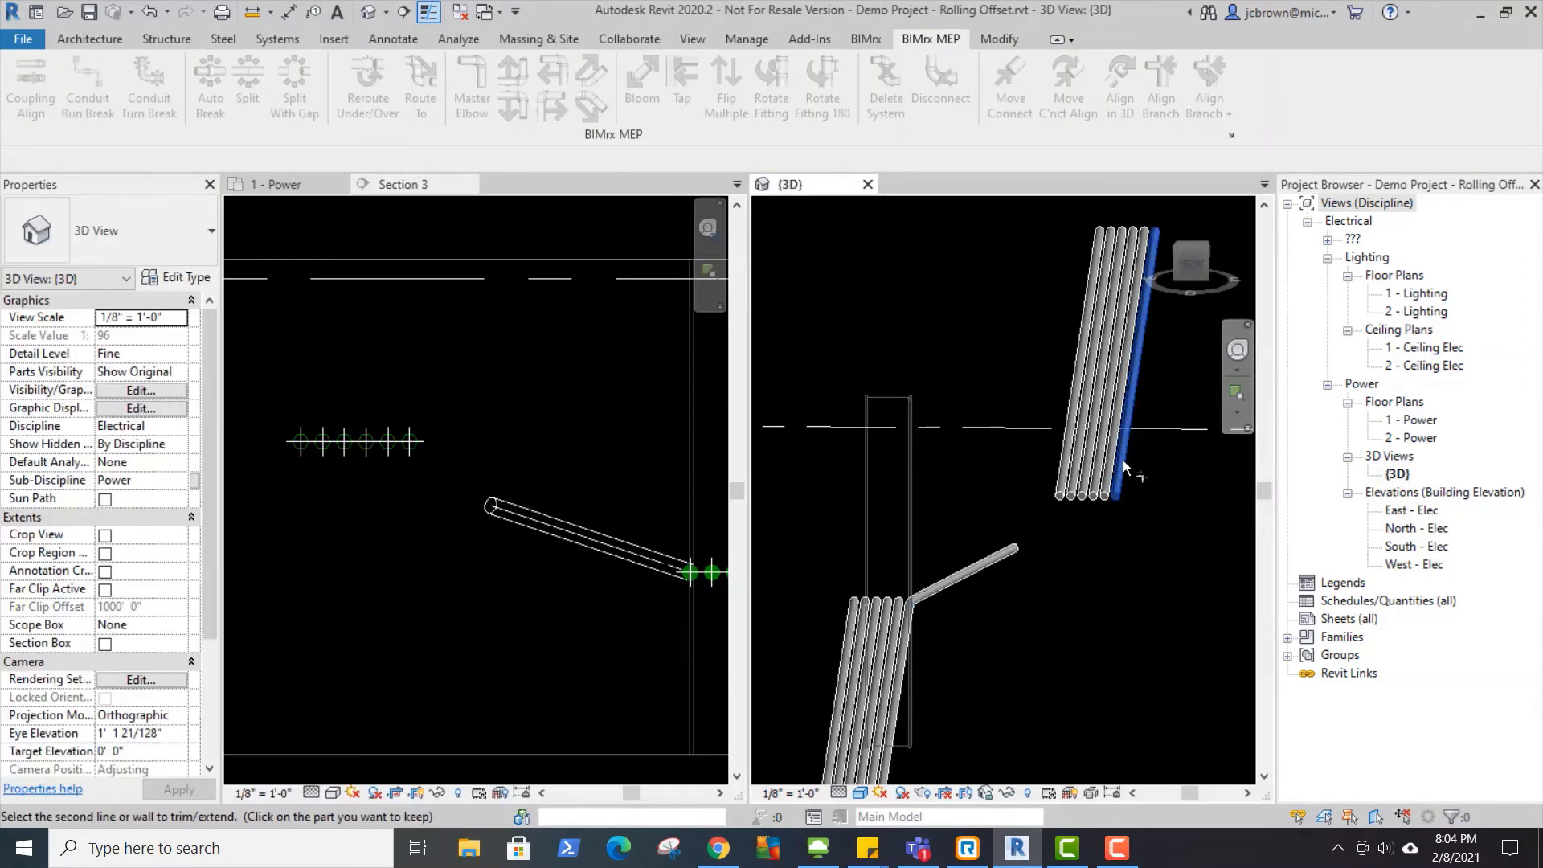
{"action": "left_click", "coordinate": [992, 563]}
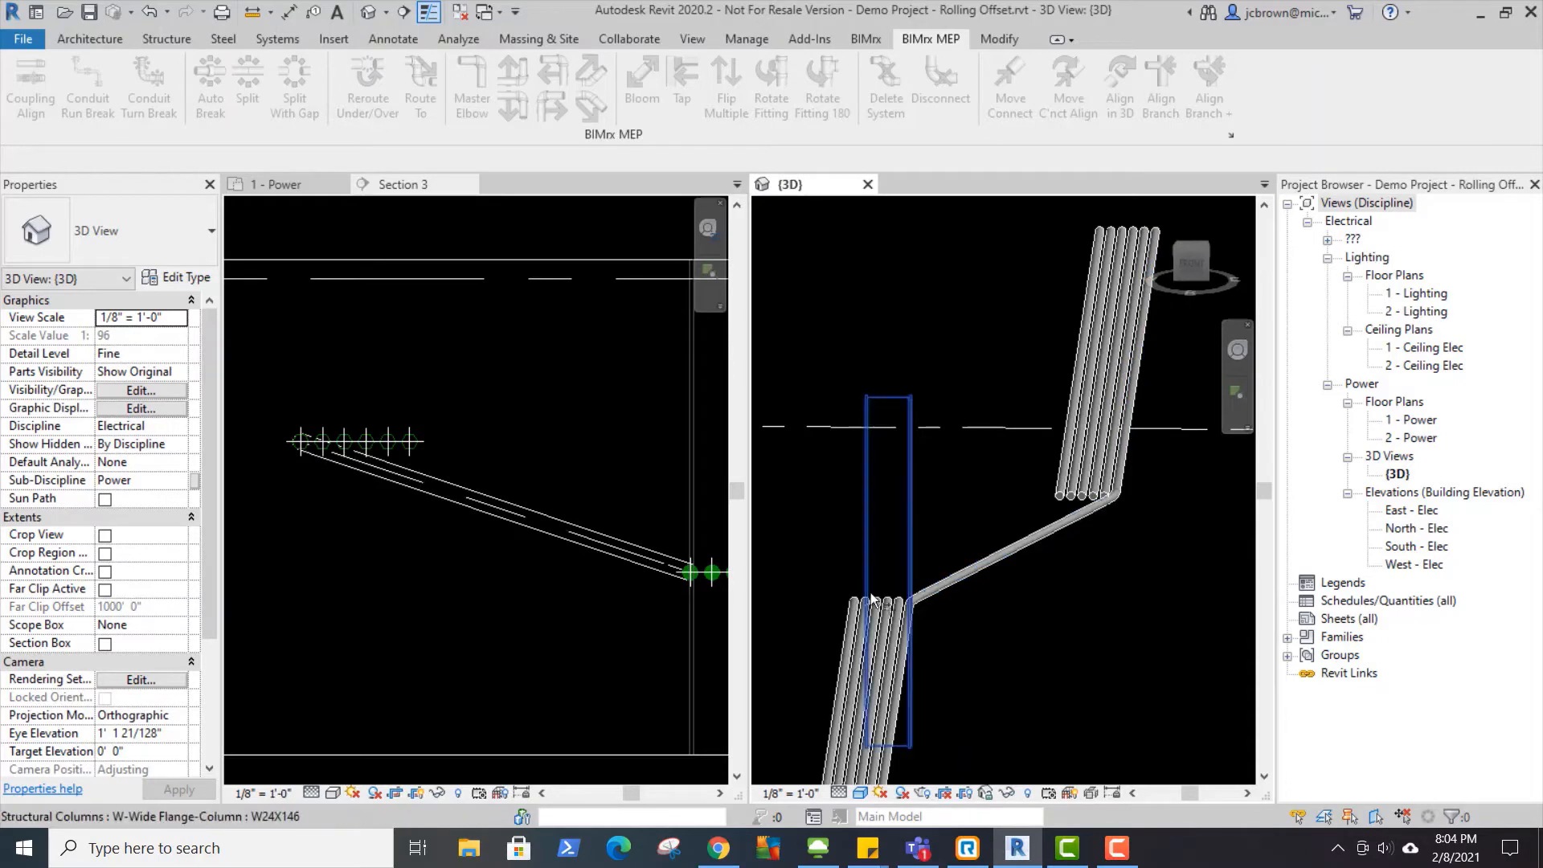
{"action": "key", "text": "Escape"}
{"action": "middle_click_drag", "start_coordinate": [940, 622], "coordinate": [1025, 608], "text": "shift"}
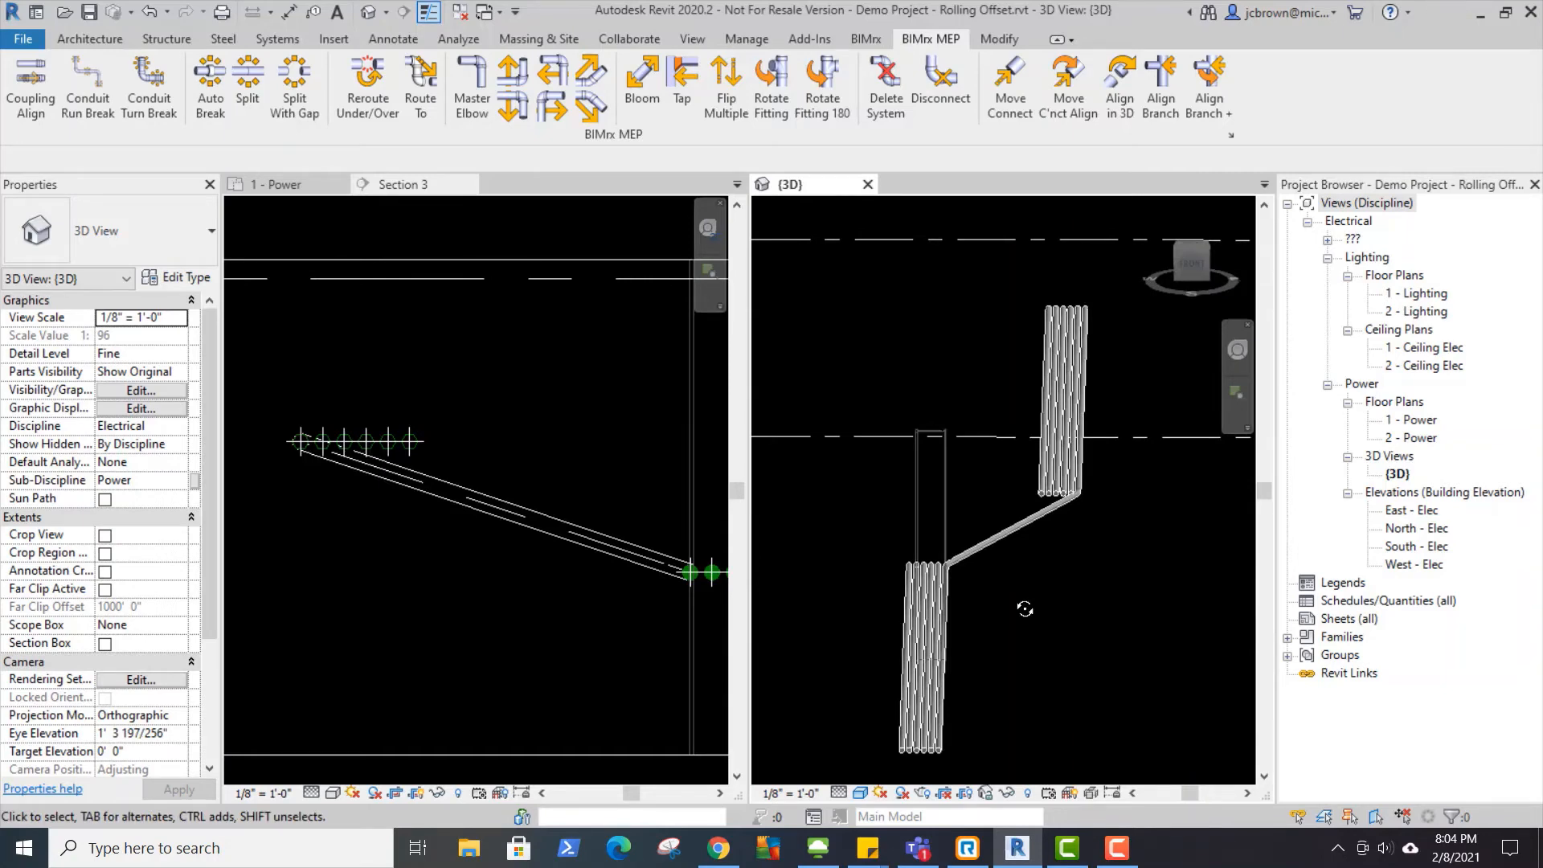
In the 1 - Power plan, connect the second conduits of both banks, beside the finished offset, using Route To at a 45° custom angle.
{"action": "left_click", "coordinate": [276, 184]}
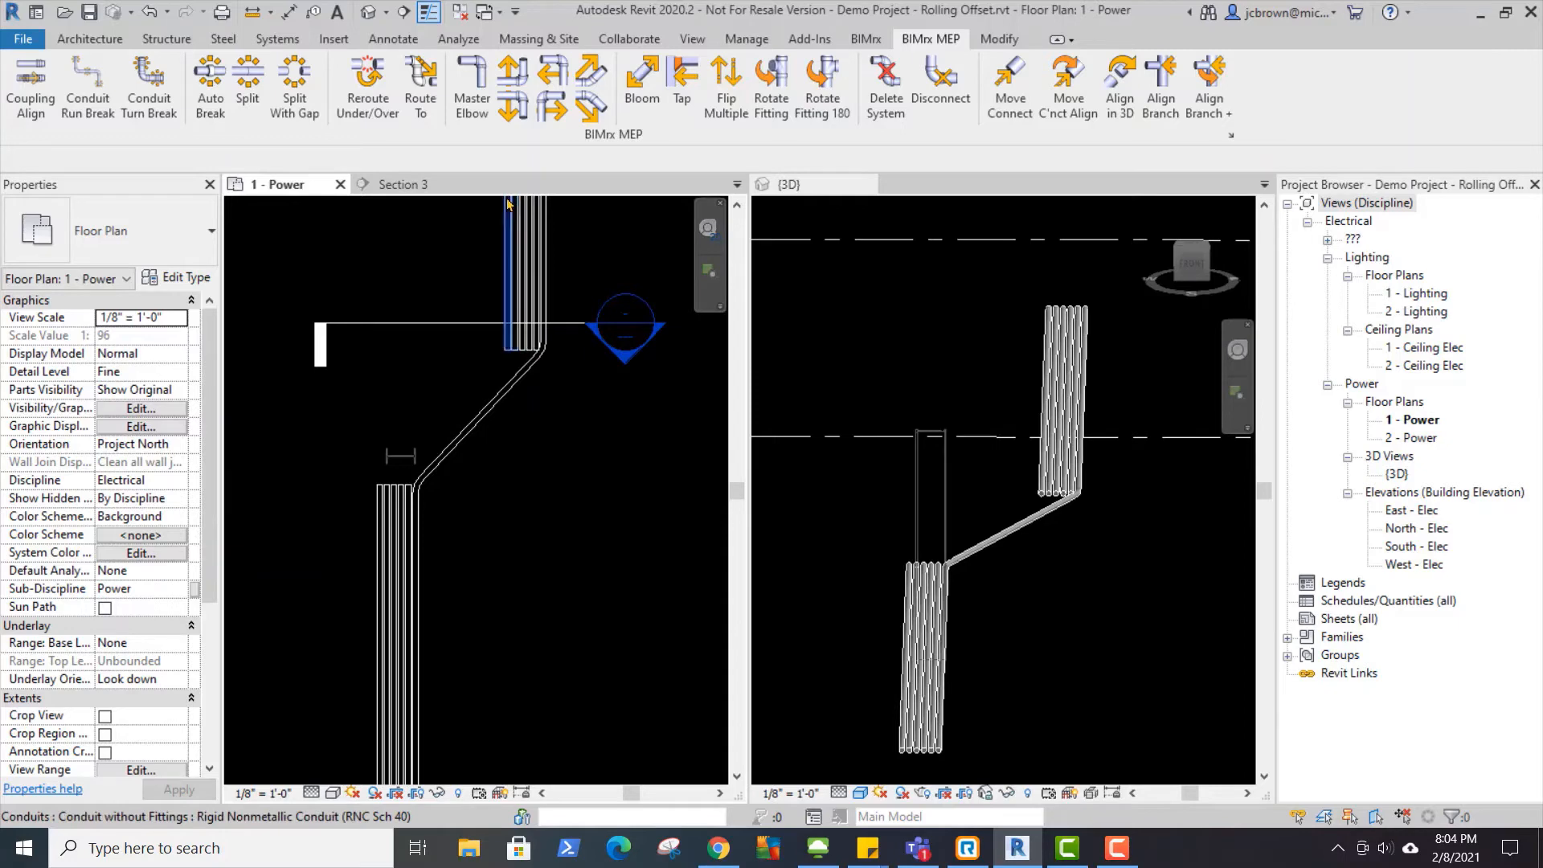
{"action": "left_click", "coordinate": [421, 82]}
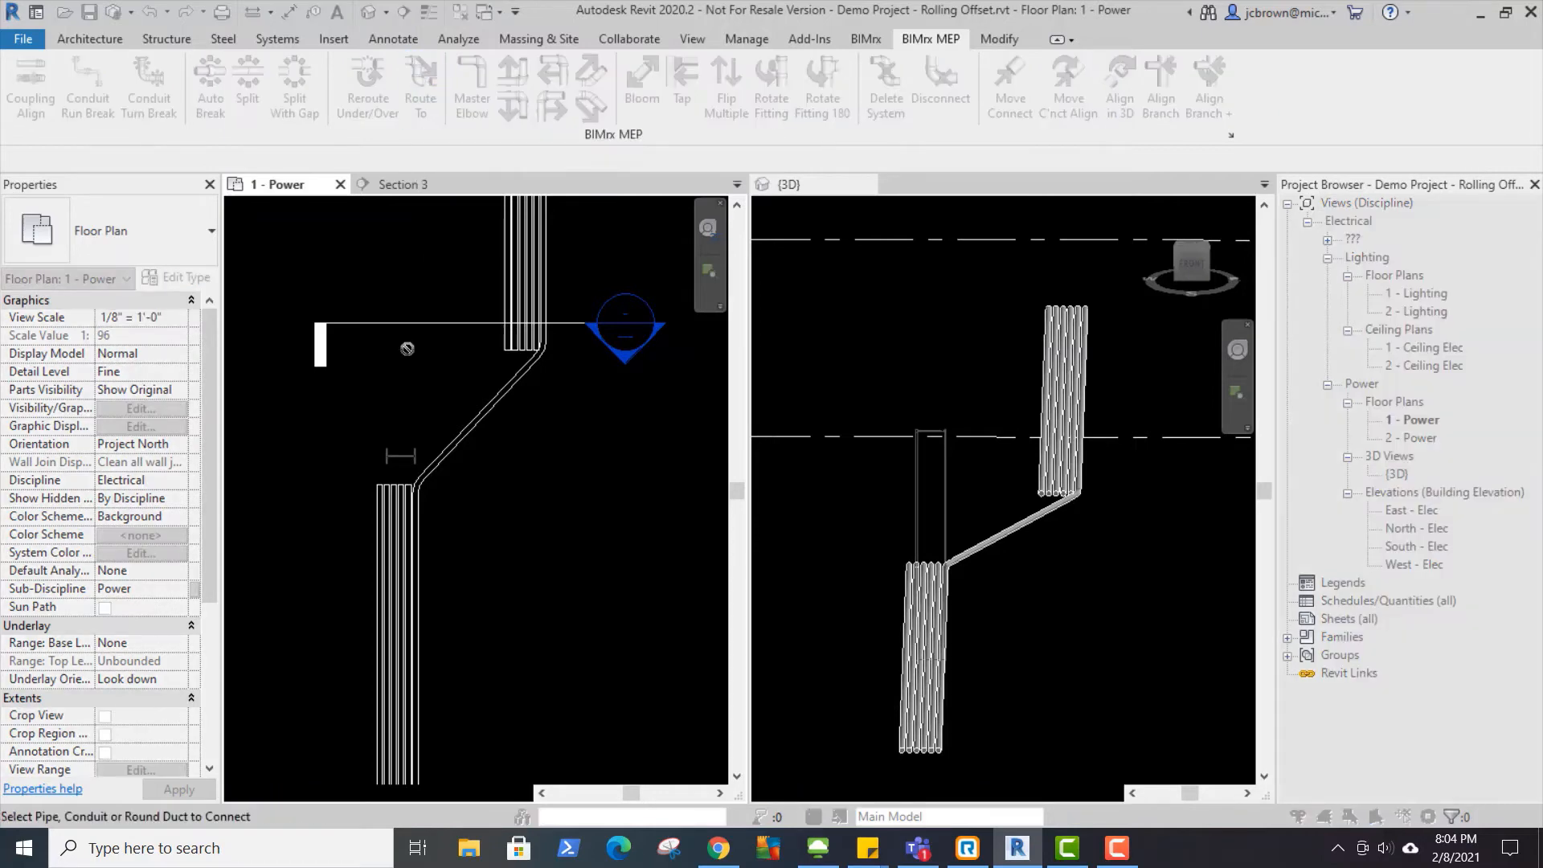
{"action": "left_click", "coordinate": [407, 516]}
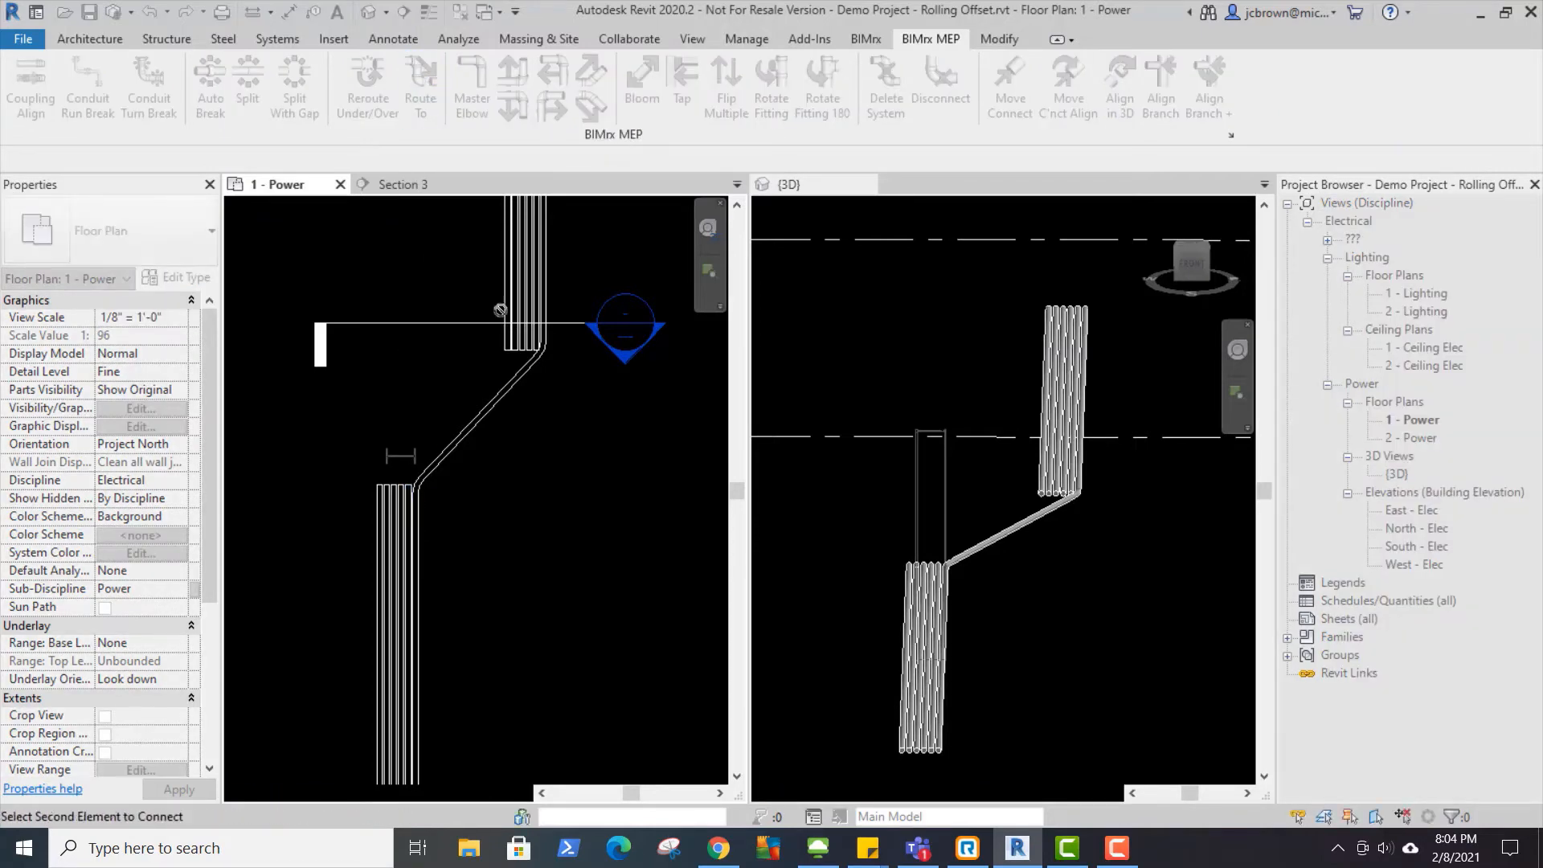
{"action": "left_click", "coordinate": [537, 276]}
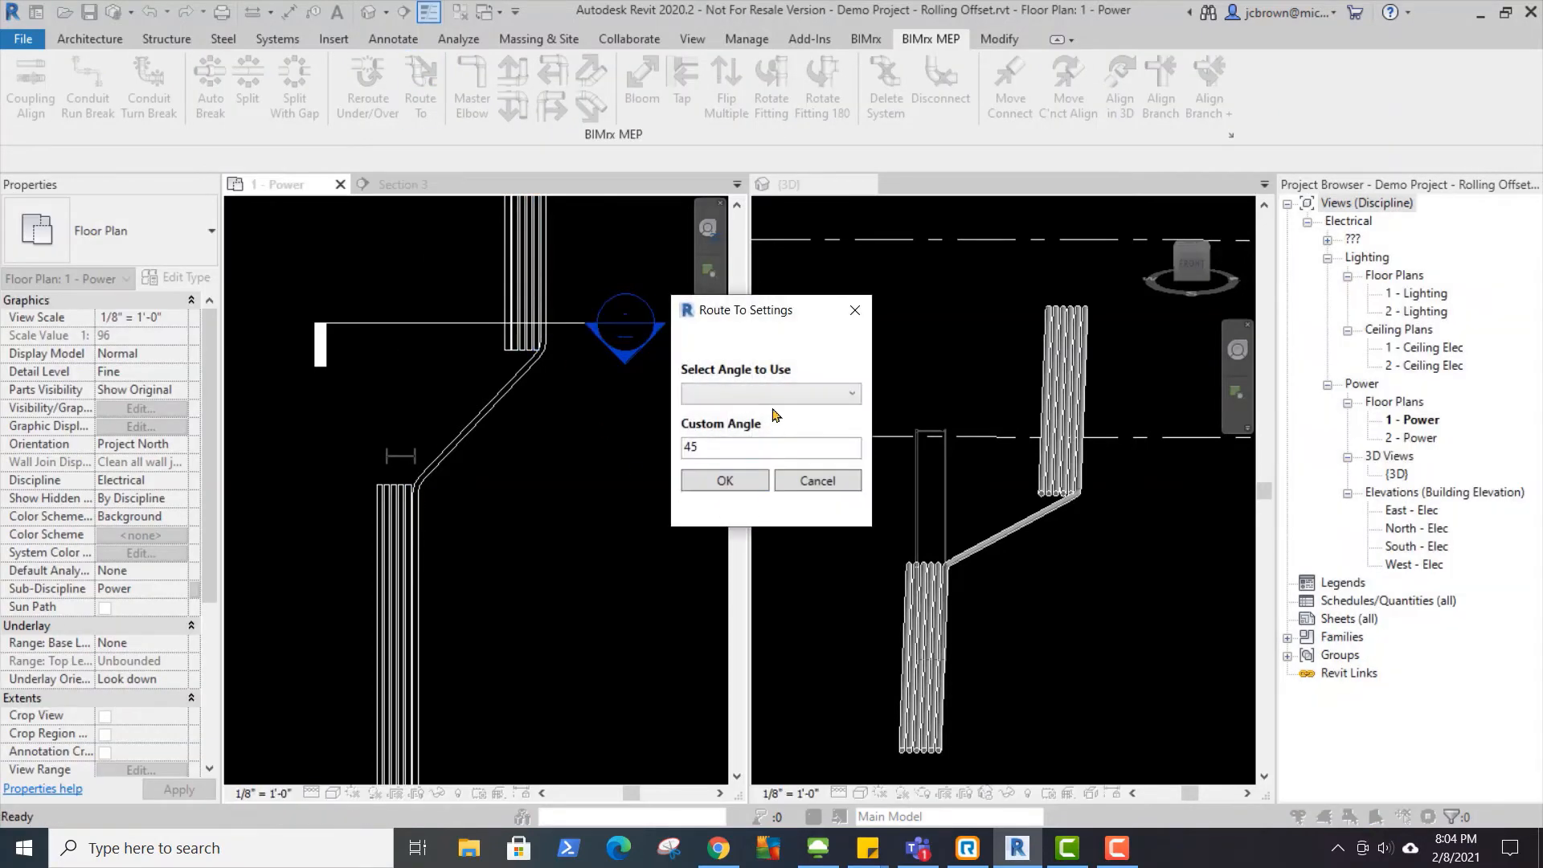
{"action": "left_click", "coordinate": [745, 481]}
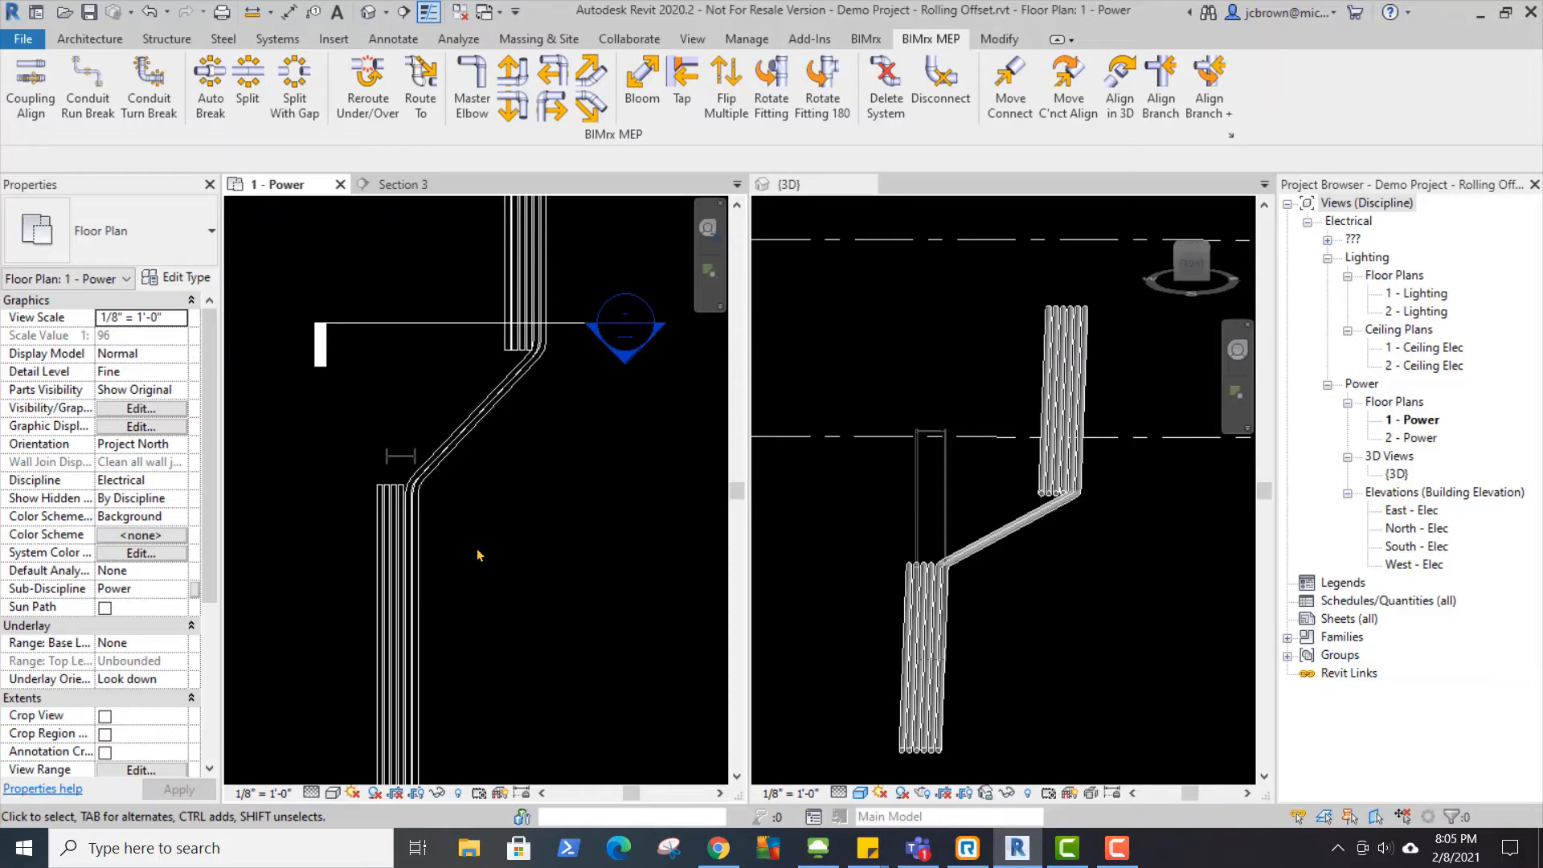
Connect the third and fourth conduit pairs of the two banks with Route To at a 45° custom angle.
{"action": "left_click", "coordinate": [421, 93]}
{"action": "left_click", "coordinate": [406, 579]}
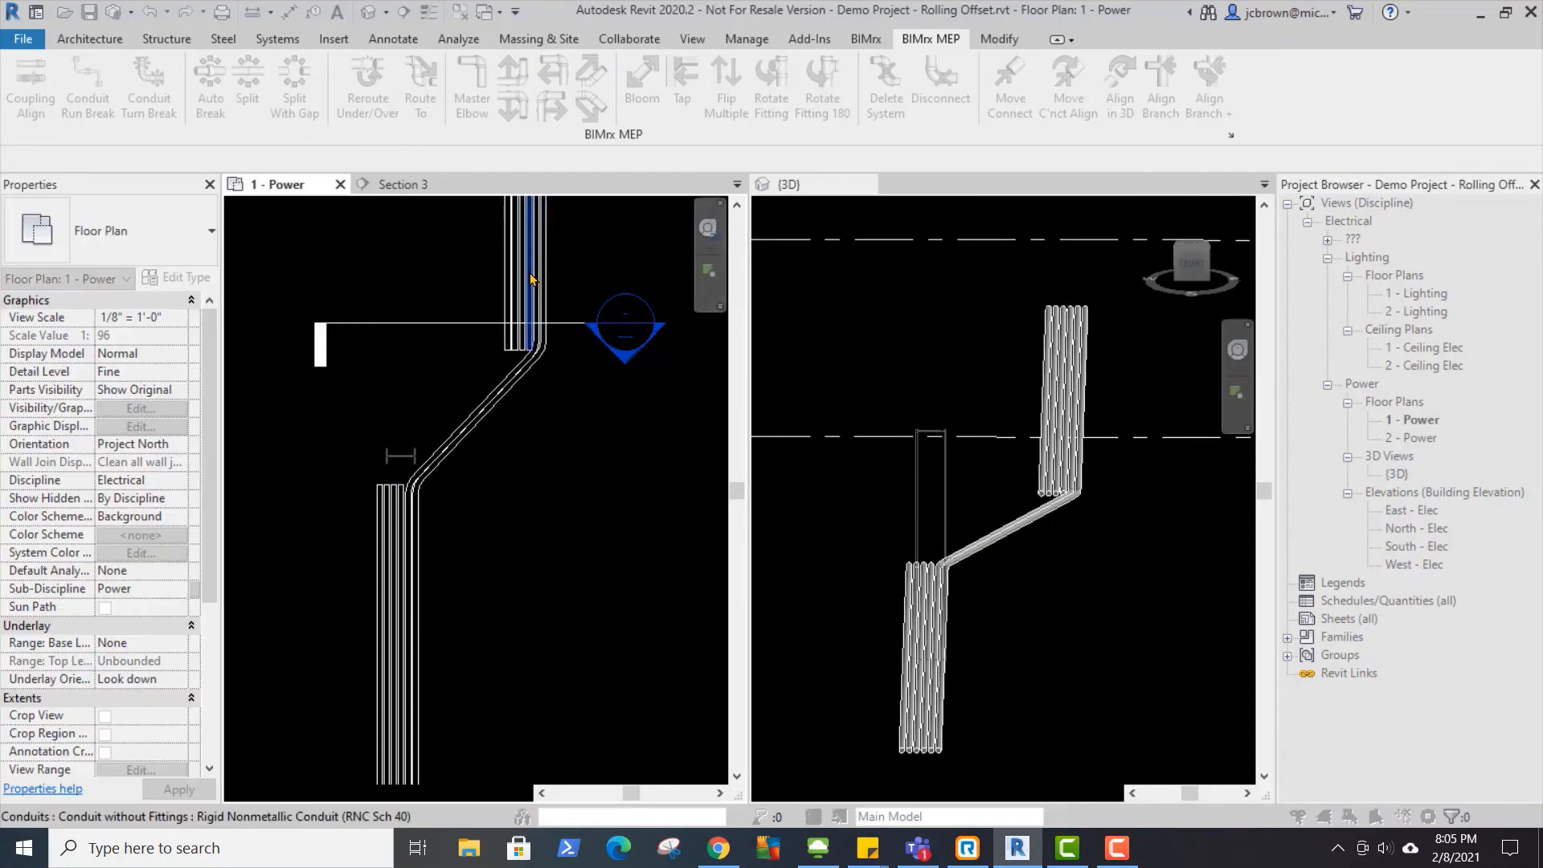
{"action": "left_click", "coordinate": [531, 279]}
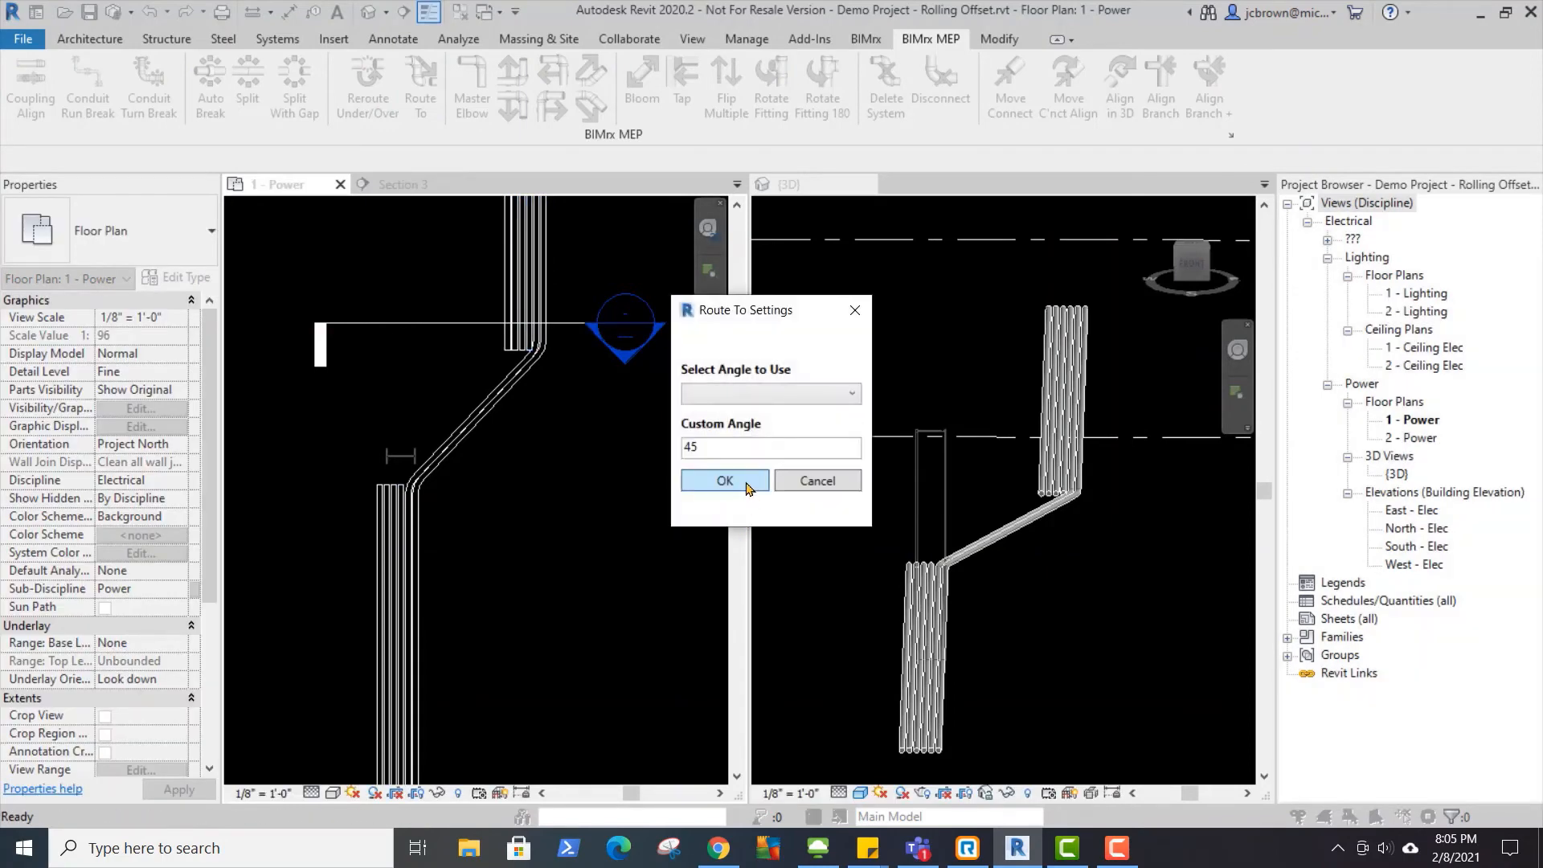
{"action": "left_click", "coordinate": [747, 483]}
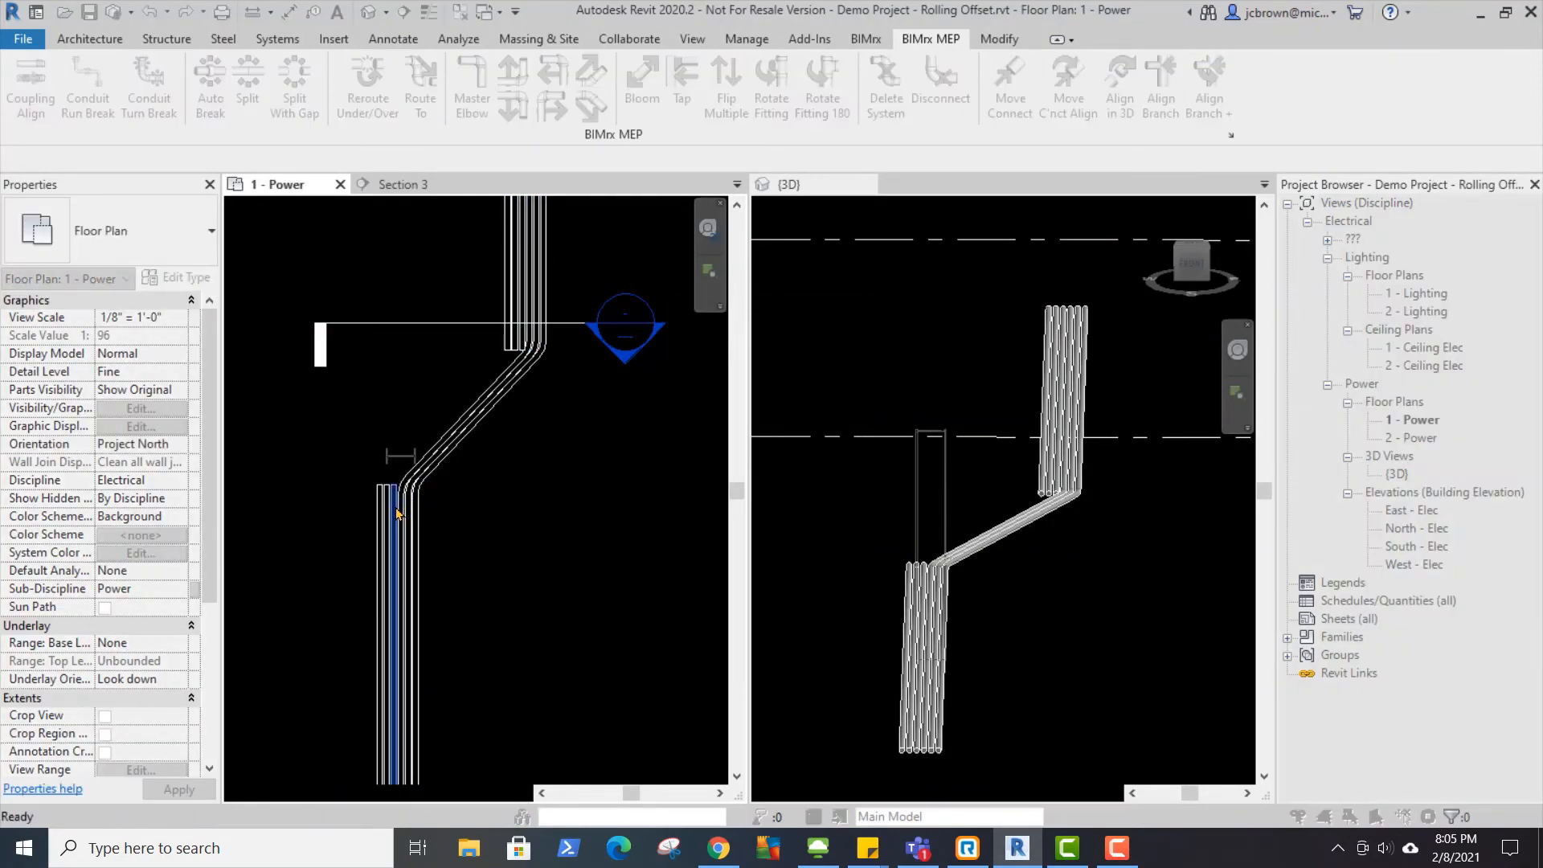
{"action": "left_click", "coordinate": [529, 301]}
{"action": "left_click", "coordinate": [746, 479]}
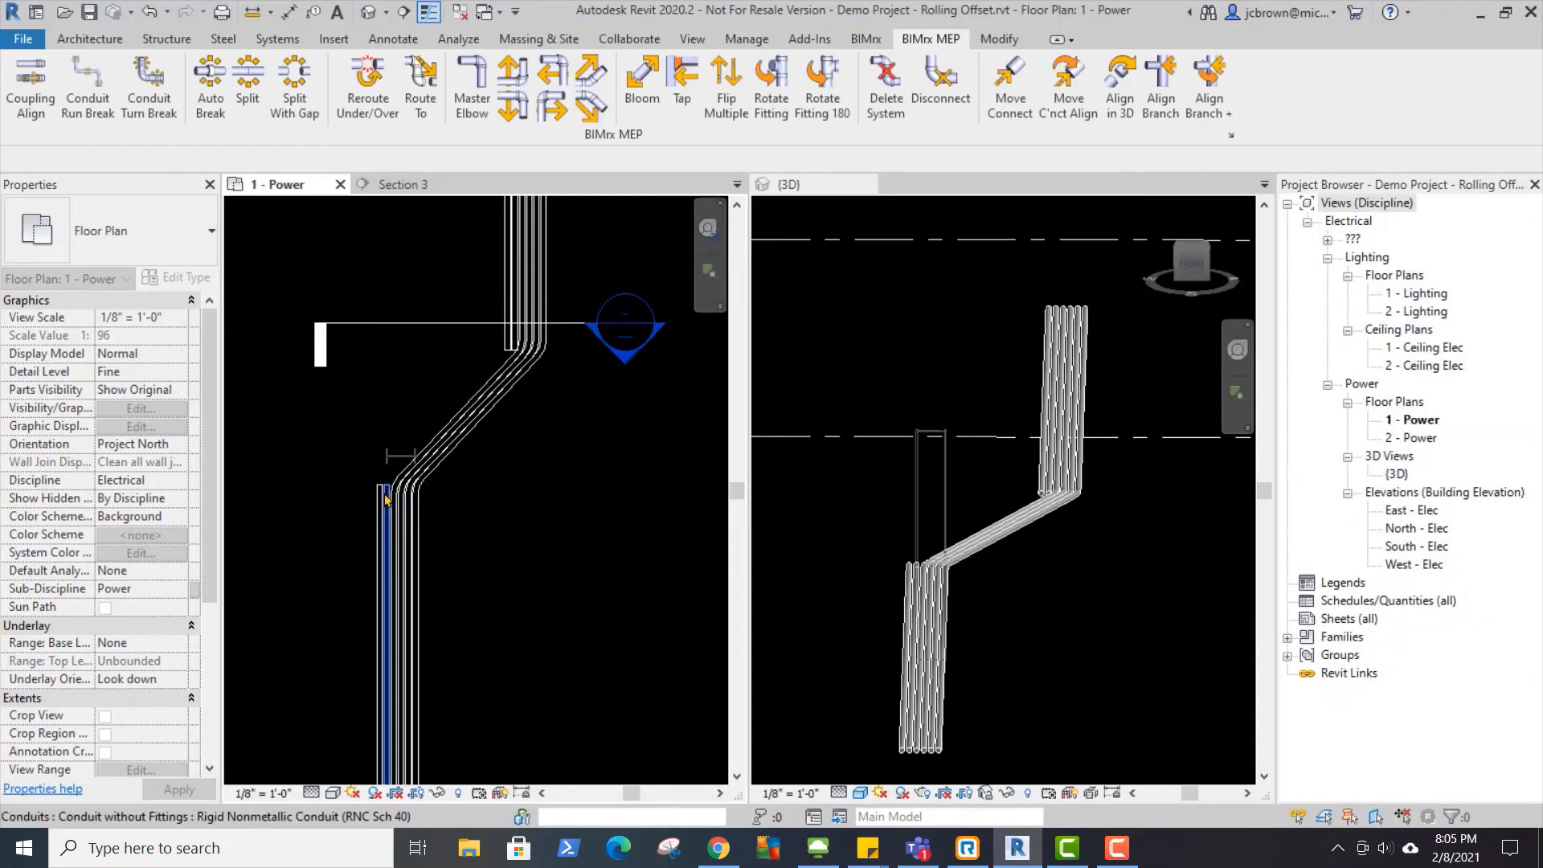
Connect the fifth and sixth conduit pairs with Route To at 45° to complete the rolling offset.
{"action": "left_click", "coordinate": [392, 492]}
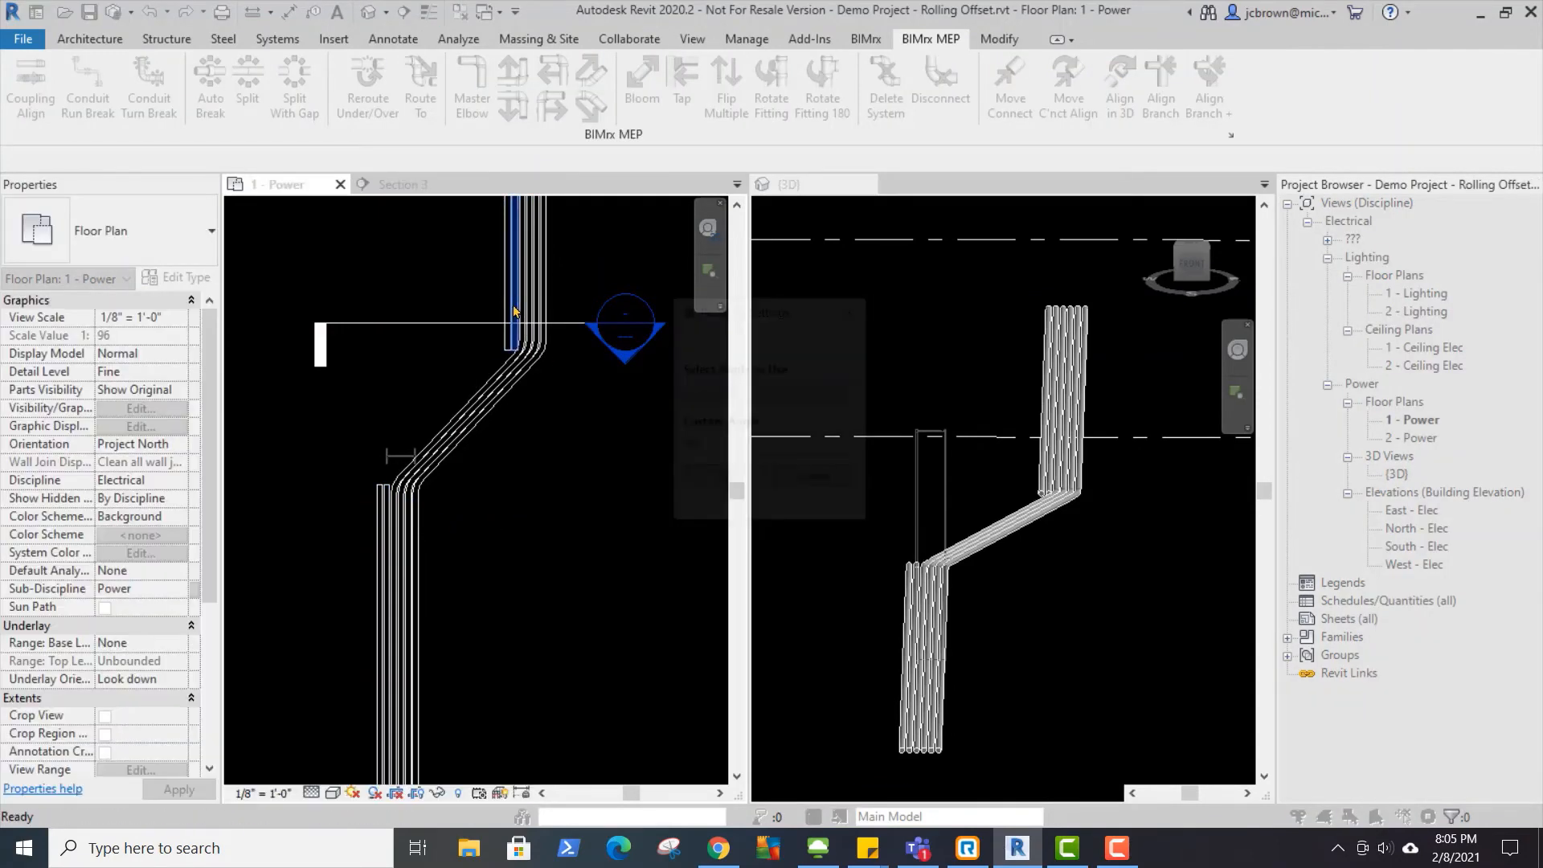
{"action": "left_click", "coordinate": [745, 483]}
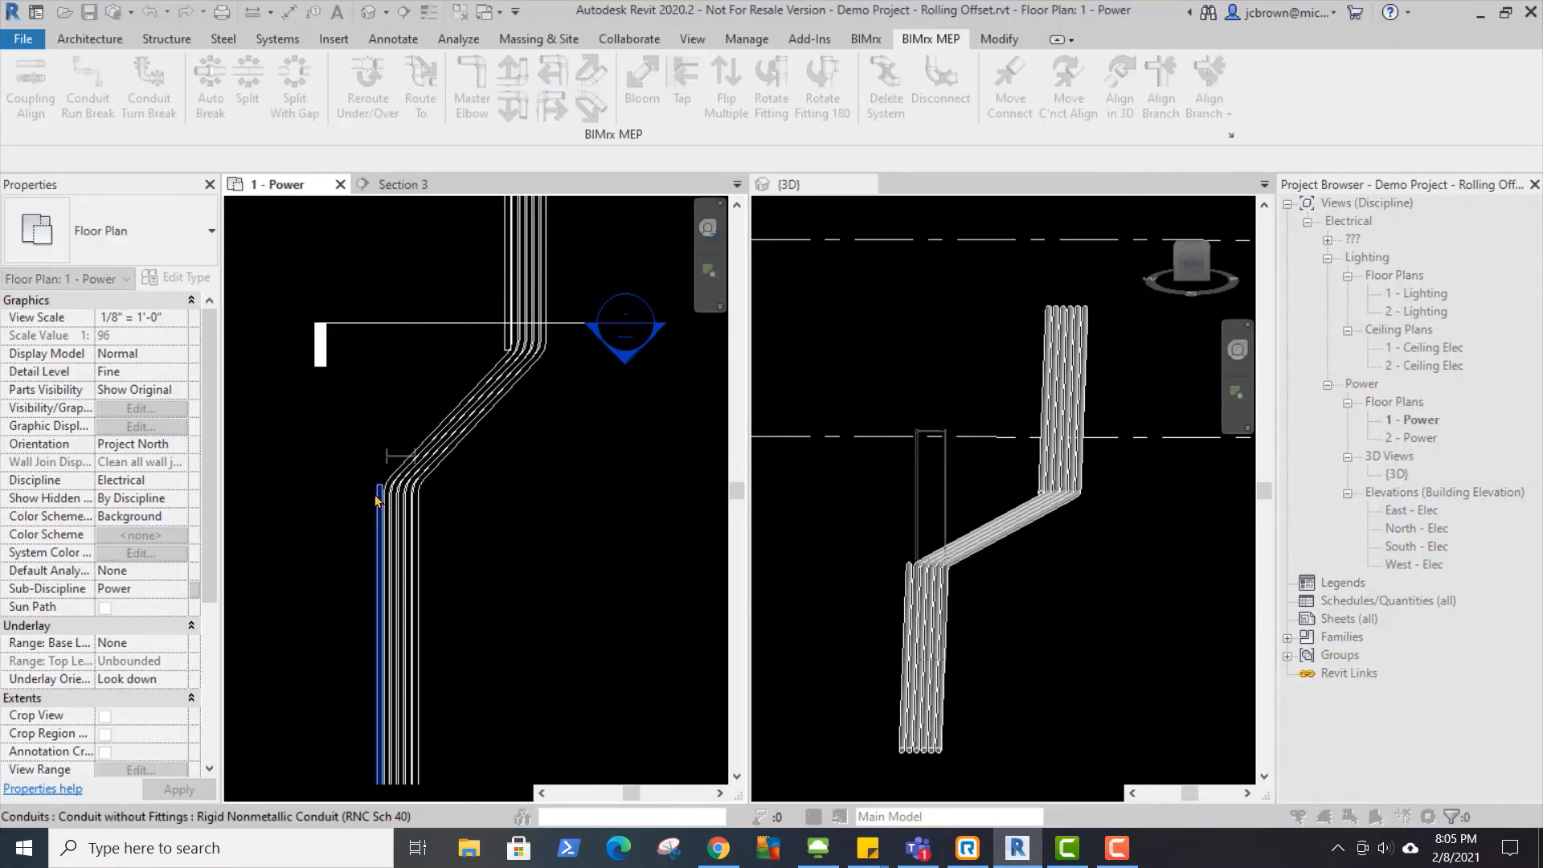
{"action": "left_click", "coordinate": [379, 497]}
{"action": "left_click", "coordinate": [497, 287]}
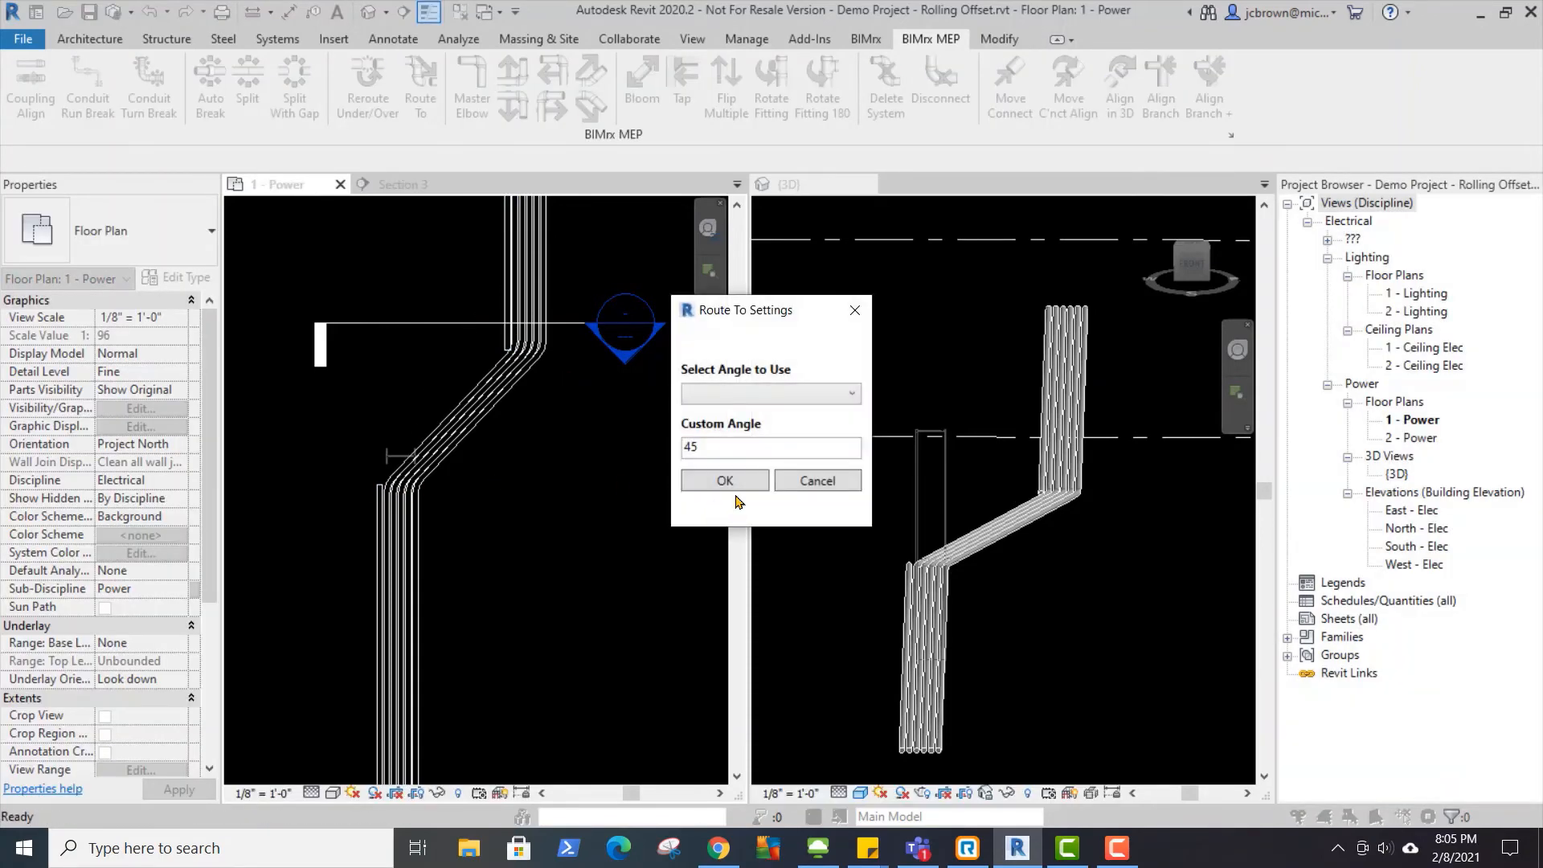
{"action": "left_click", "coordinate": [731, 481]}
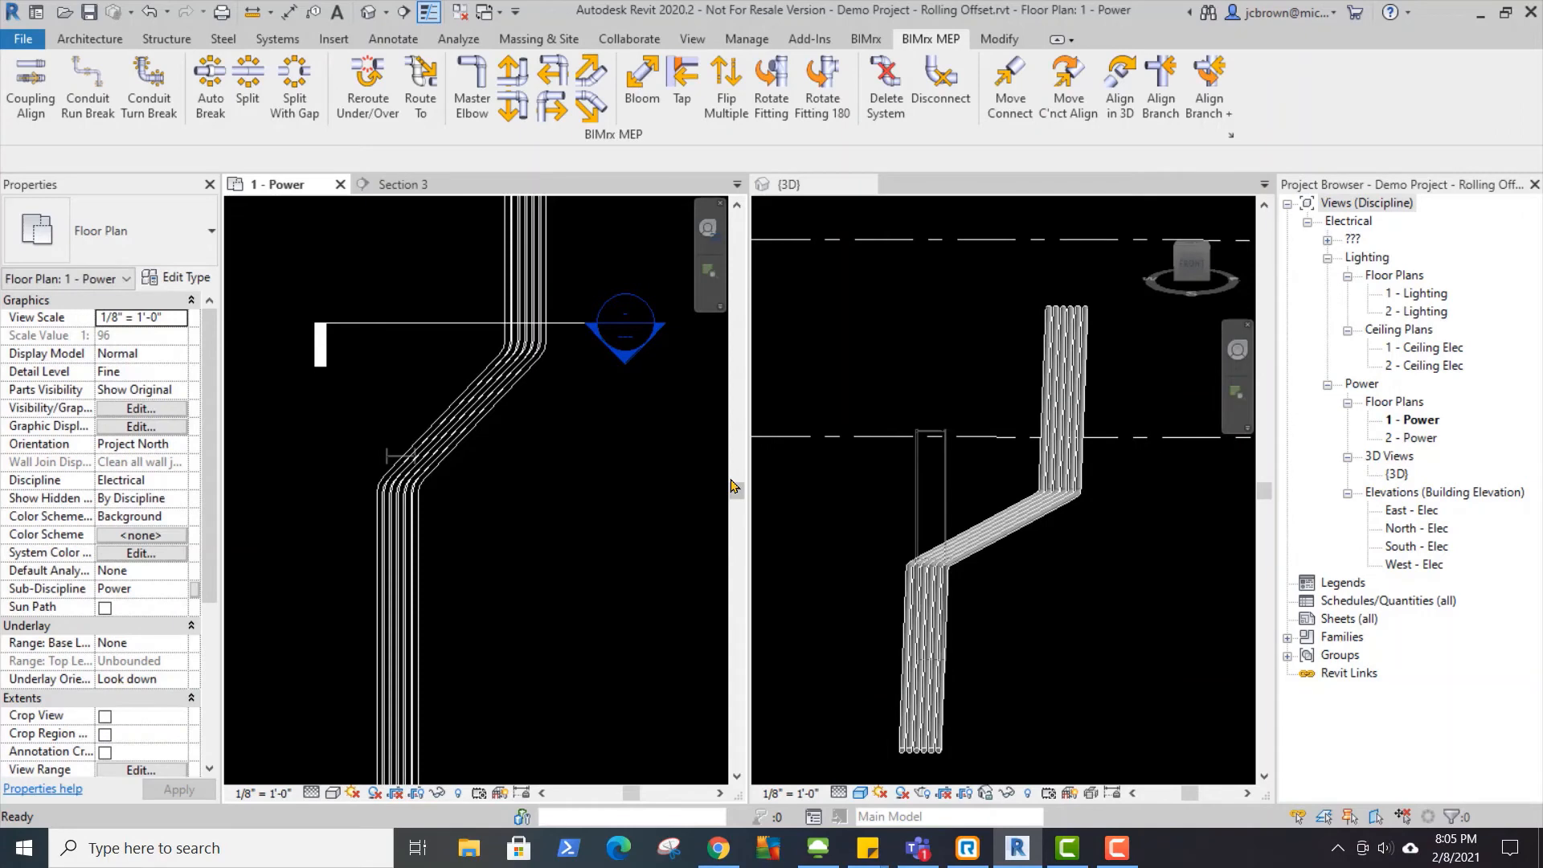
Select all the angled conduits and their elbows in the plan and nudge the whole offset toward the 7'-0" bank.
{"action": "middle_click_drag", "start_coordinate": [965, 607], "coordinate": [1034, 604], "text": "shift"}
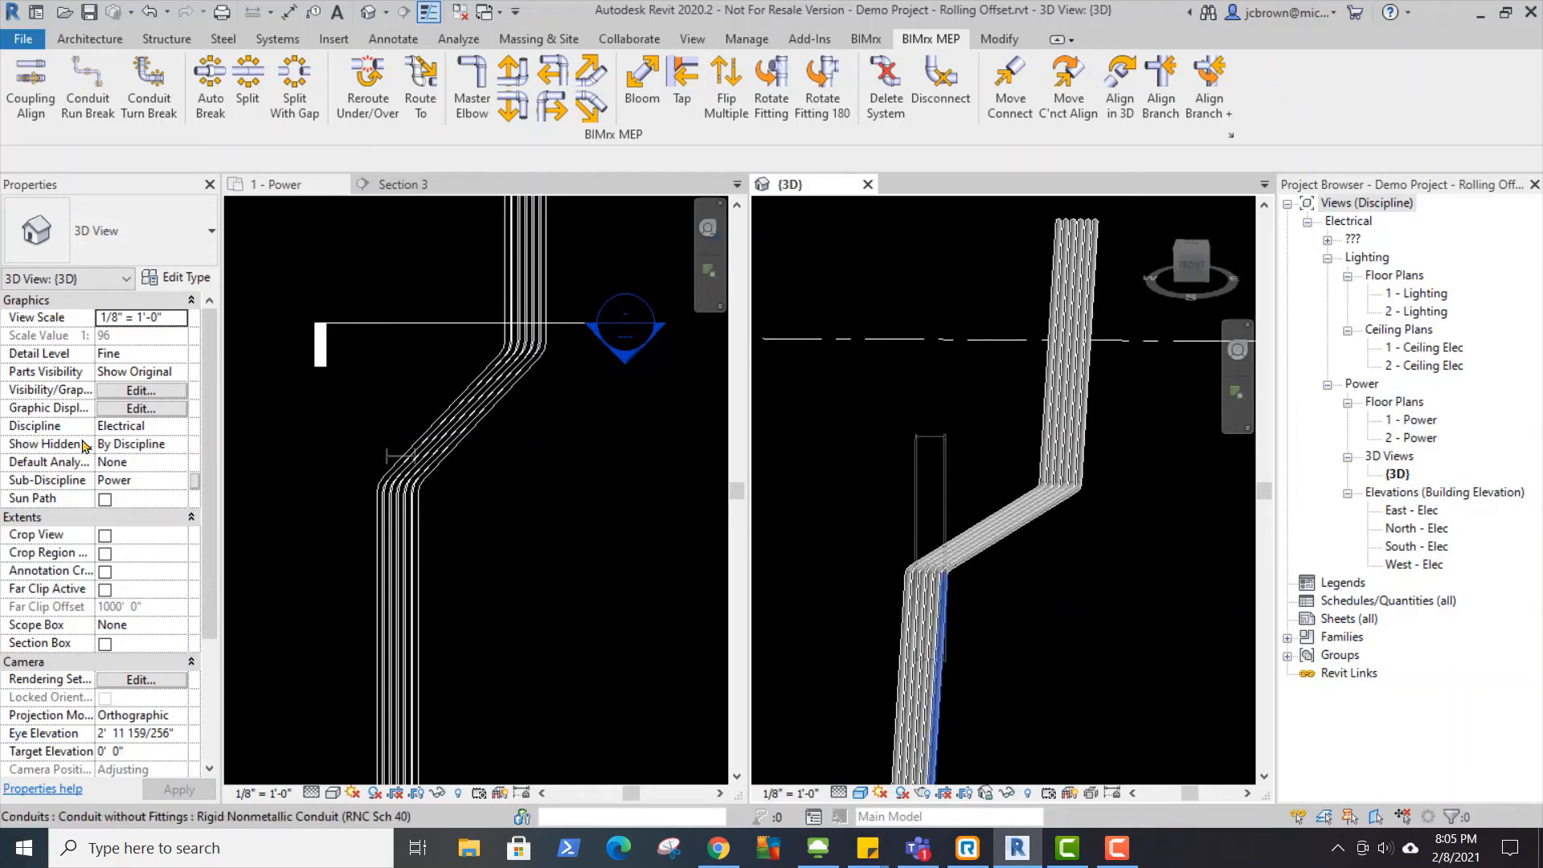
{"action": "left_click", "coordinate": [325, 273]}
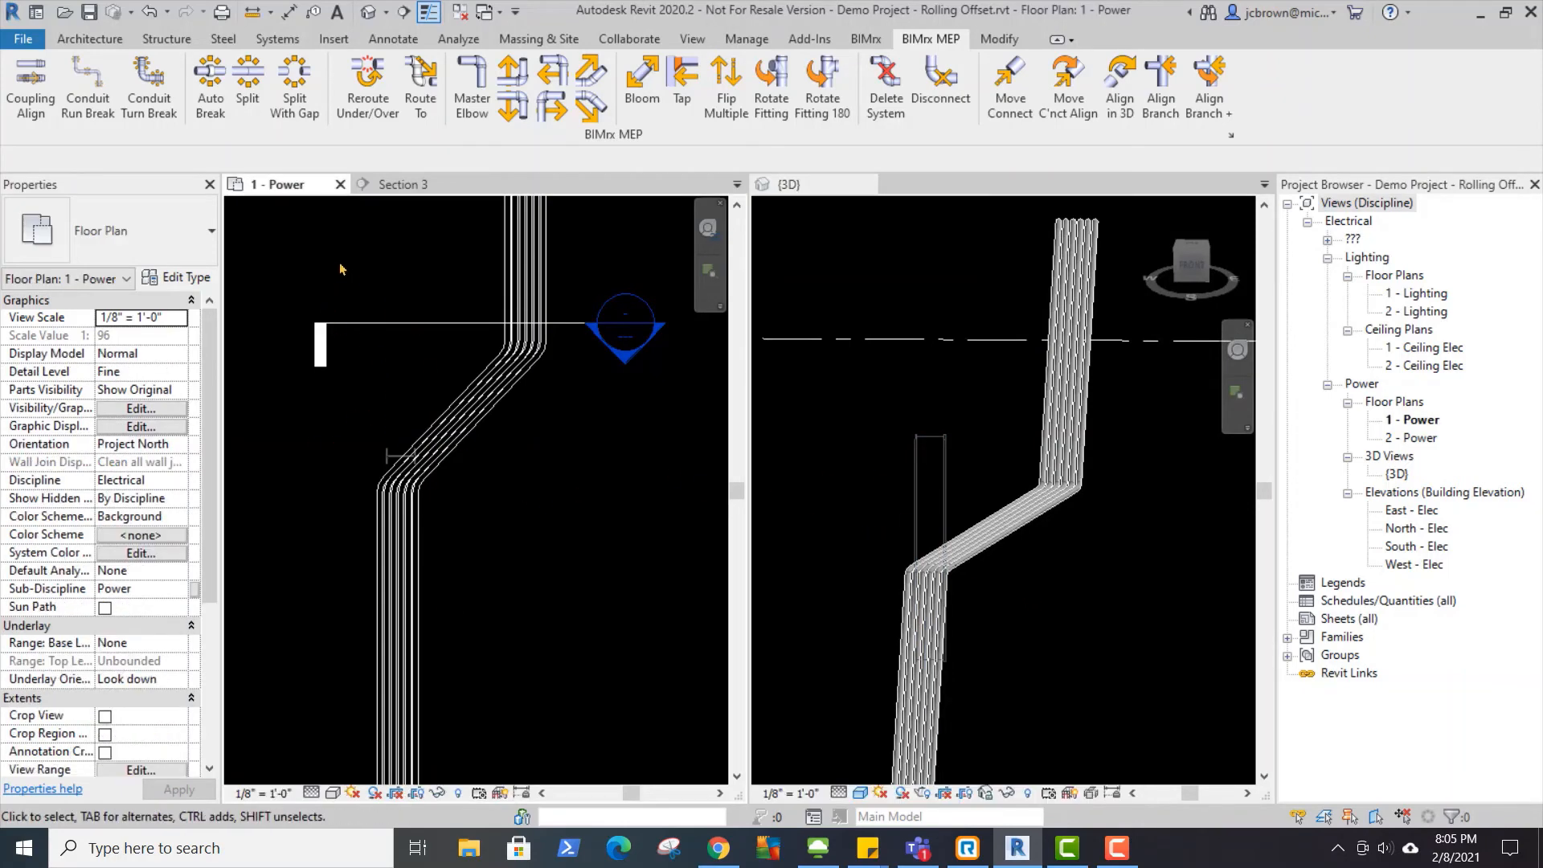
{"action": "left_click_drag", "start_coordinate": [338, 259], "coordinate": [579, 557]}
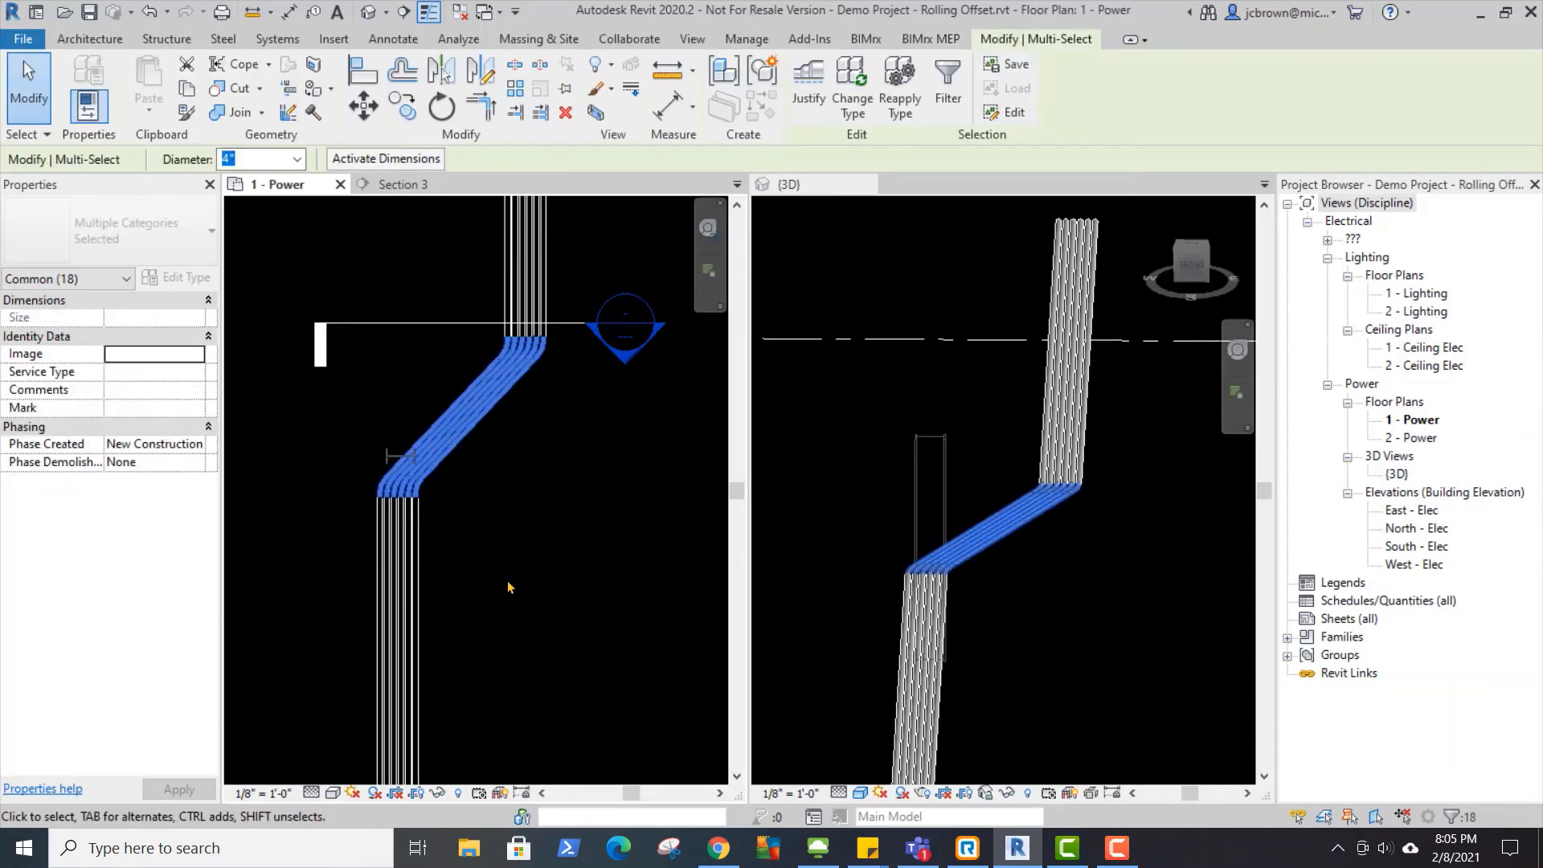
{"action": "key", "text": "Down"}
{"action": "key", "text": "Down"}
{"action": "left_click", "coordinate": [522, 592]}
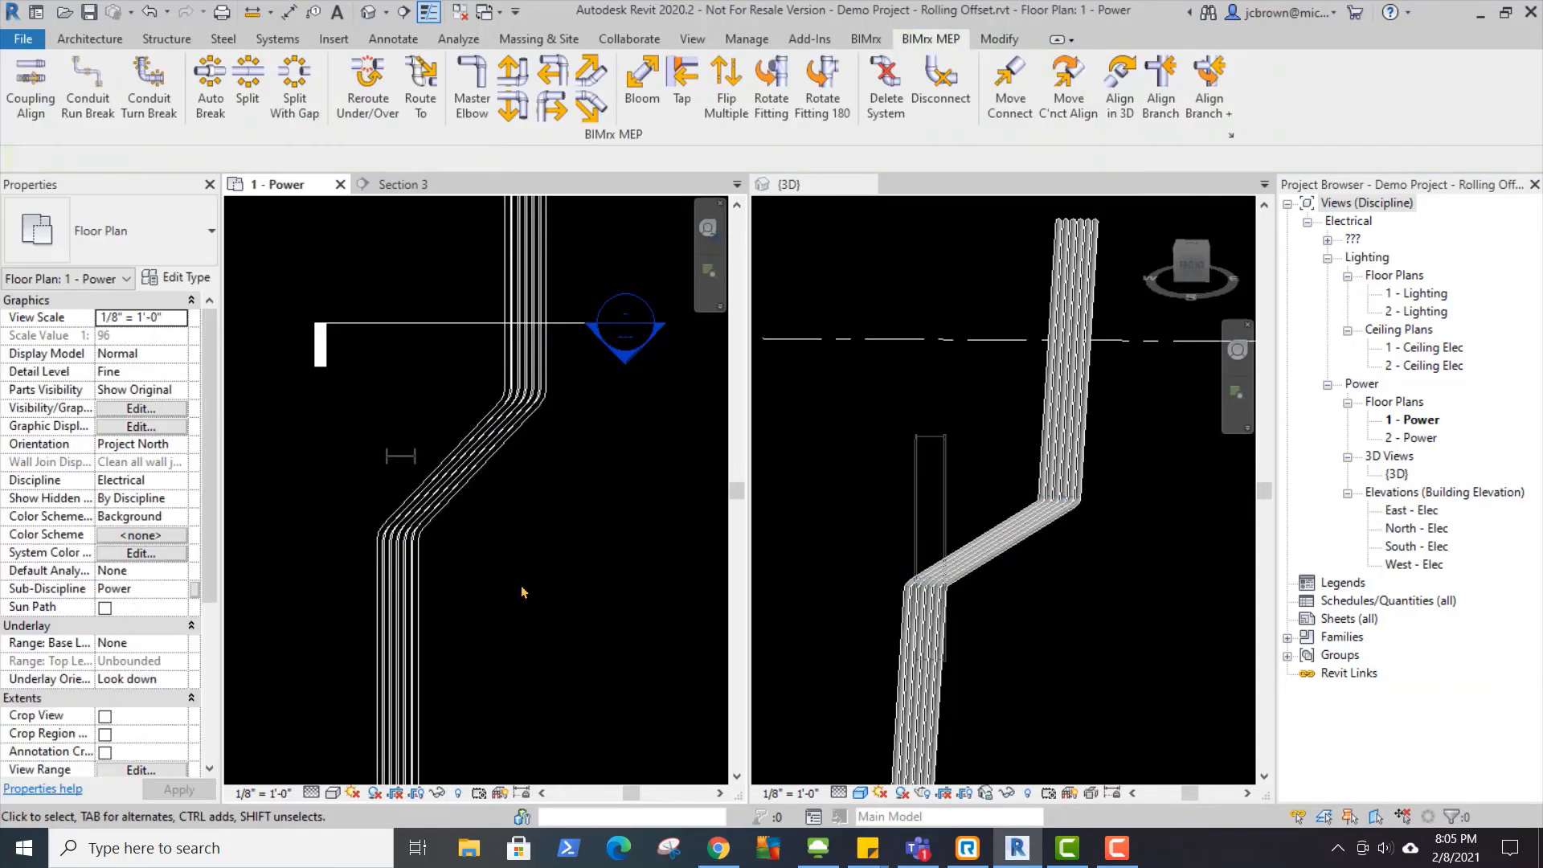
Examine the moved rolling offset from several sides in 3D and check the bend angle of an outermost upper elbow.
{"action": "left_click", "coordinate": [1022, 674]}
{"action": "middle_click_drag", "start_coordinate": [1048, 635], "coordinate": [810, 434], "text": "shift"}
{"action": "scroll", "coordinate": [852, 474], "scroll_direction": "up", "scroll_amount": 3}
{"action": "middle_click_drag", "start_coordinate": [829, 487], "coordinate": [1029, 553], "text": "shift"}
{"action": "scroll", "coordinate": [1035, 554], "scroll_direction": "down", "scroll_amount": 3}
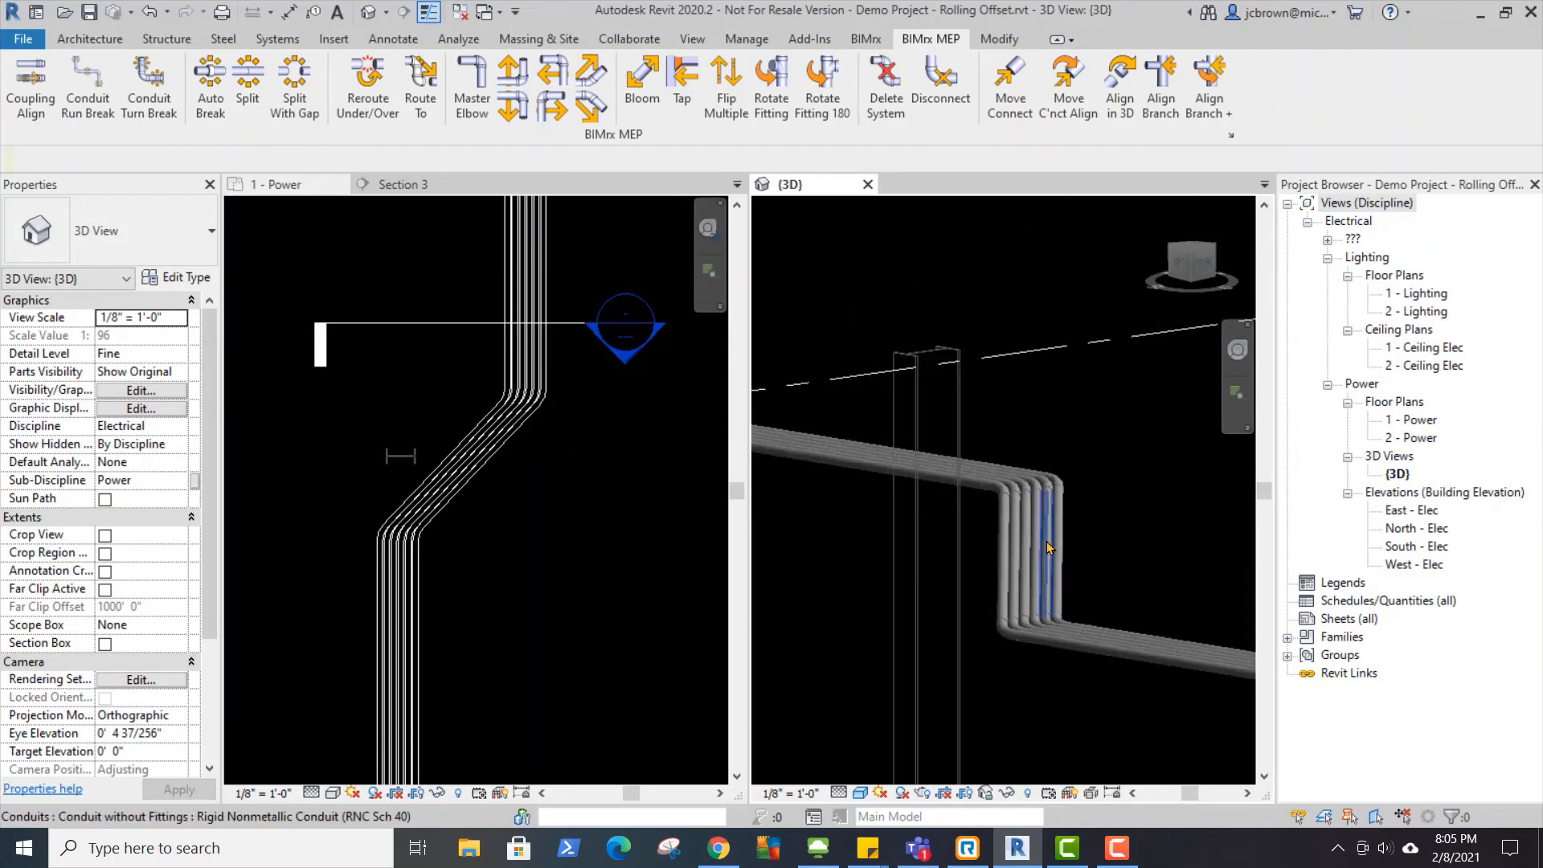
{"action": "left_click", "coordinate": [1056, 496]}
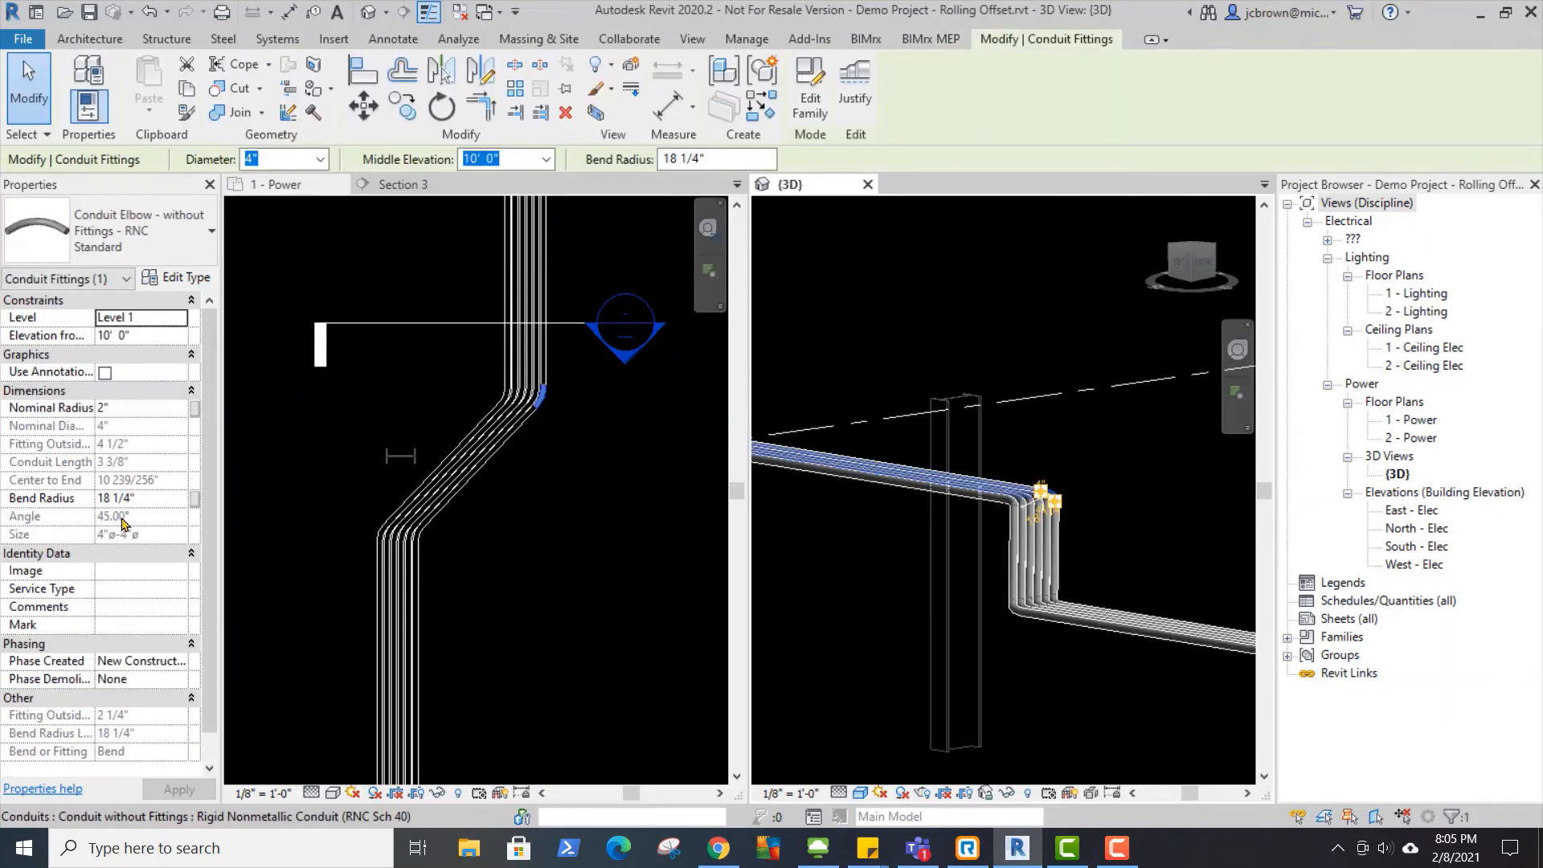
{"action": "left_click", "coordinate": [1024, 306]}
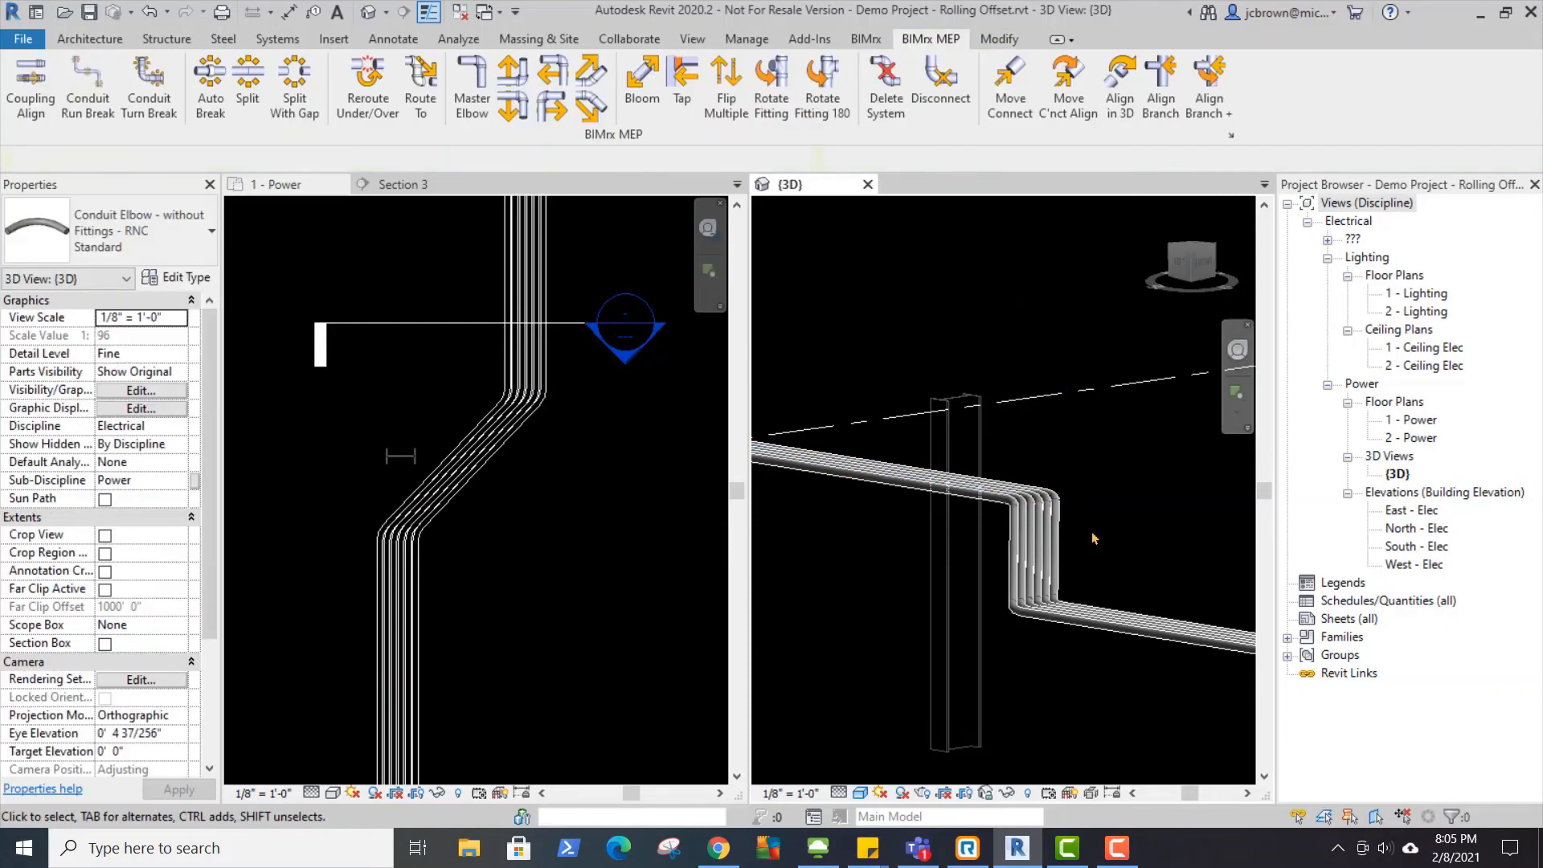
{"action": "mouse_move", "coordinate": [1095, 536]}
{"action": "middle_mouse_down", "text": "shift"}
{"action": "mouse_move", "coordinate": [1079, 553]}
{"action": "mouse_move", "coordinate": [1037, 541]}
{"action": "mouse_move", "coordinate": [1085, 506]}
{"action": "middle_mouse_up", "text": "shift"}
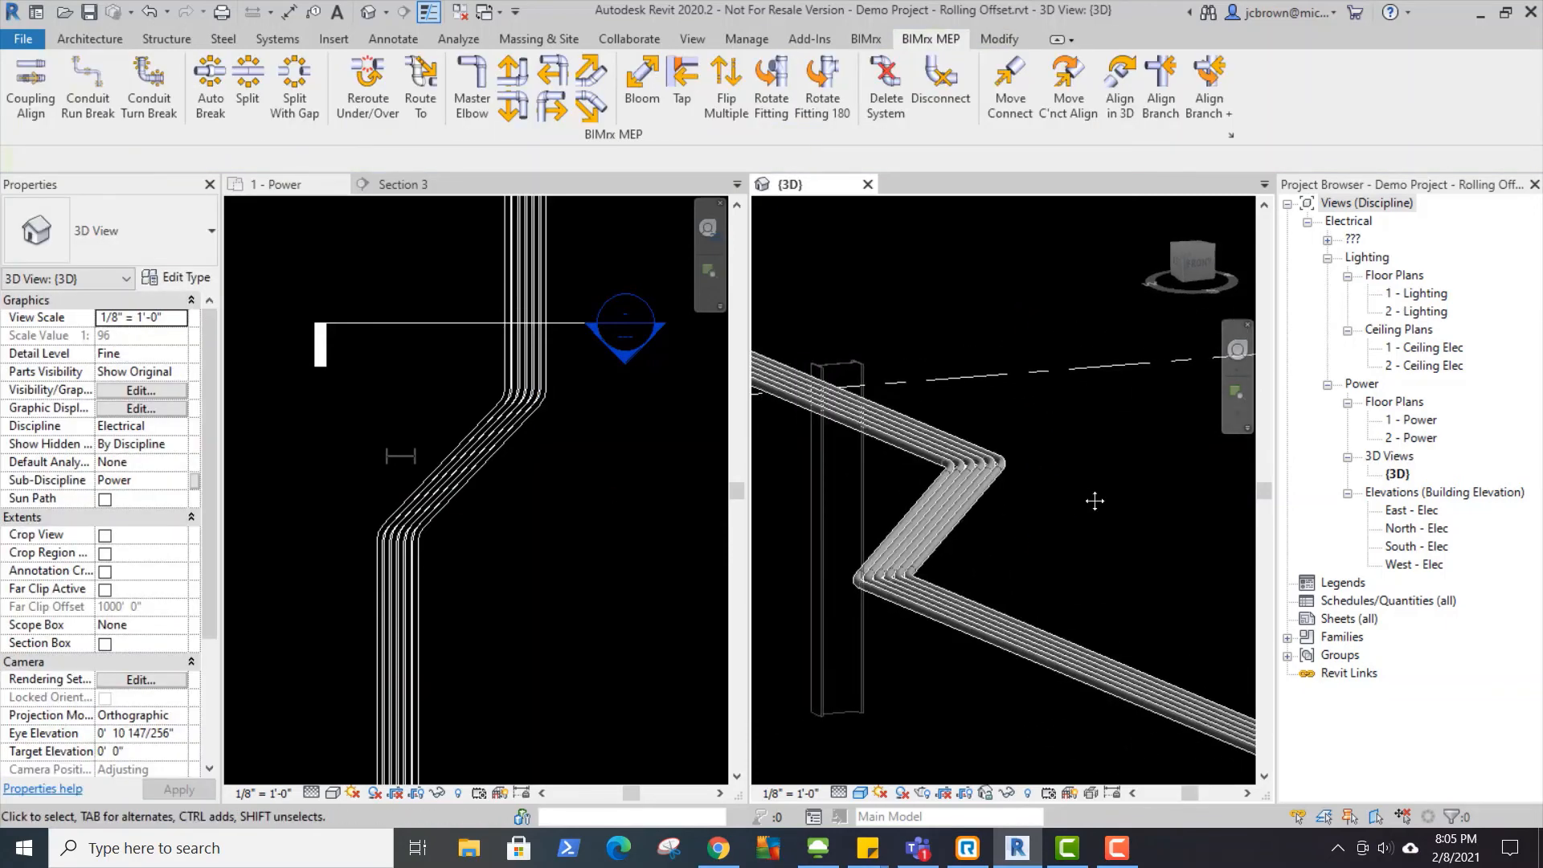